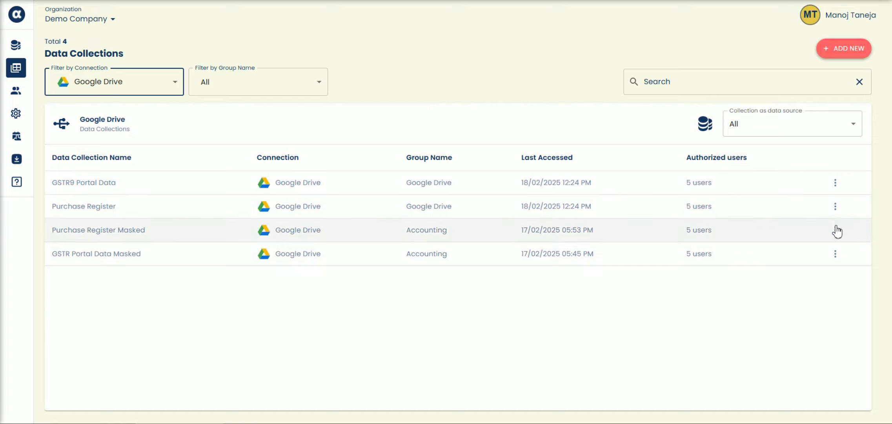
Open the GSTR Portal Data Masked collection in the Data Visualizer and look through its rows down to the B2BA entries
left_click(835, 254)
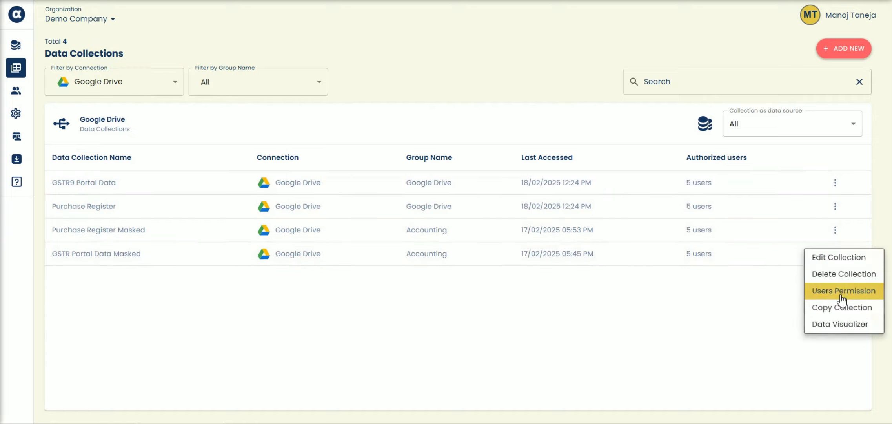
left_click(836, 324)
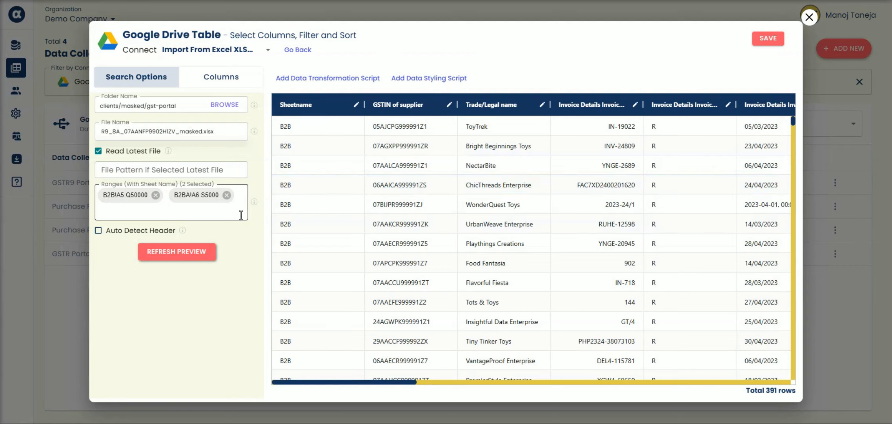
left_click(400, 378)
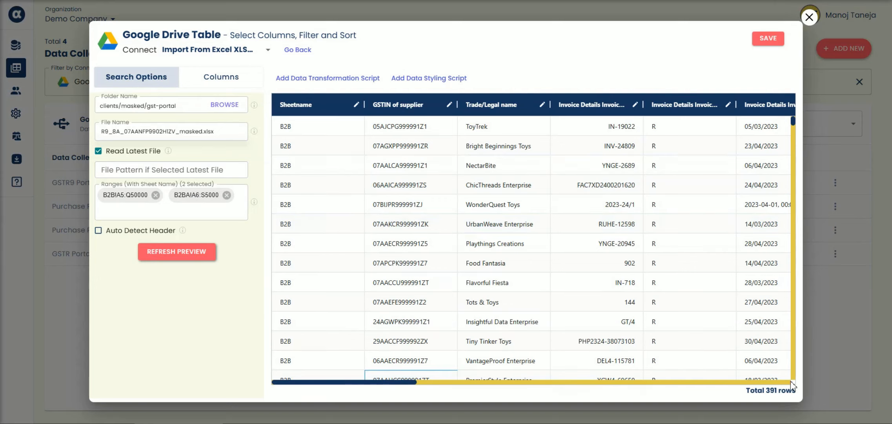
left_click(711, 382)
left_click_drag(711, 382, 268, 389)
scroll(689, 206, "down", 15)
left_click_drag(792, 142, 830, 413)
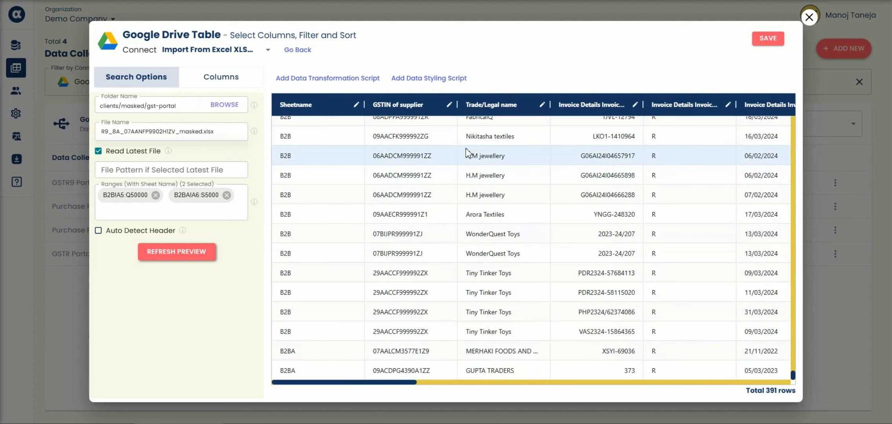
Review the selectable columns of the GSTR Portal Data Masked collection and close the visualizer without saving
left_click(241, 78)
scroll(189, 287, "down", 1)
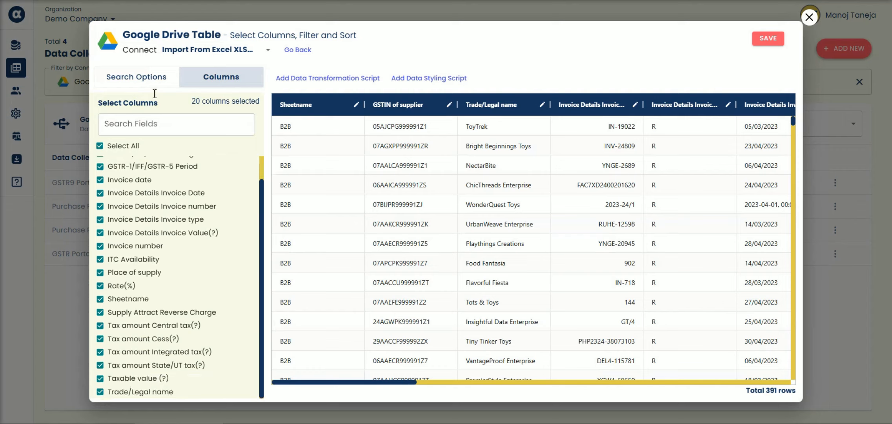
left_click(137, 77)
left_click(808, 16)
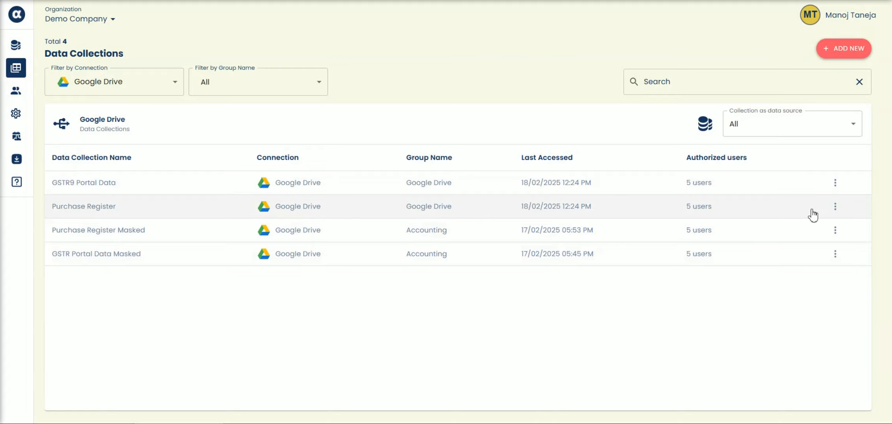
Open the Purchase Register Masked collection in the Data Visualizer, examine its search options and raw data, and close it without saving
left_click(835, 231)
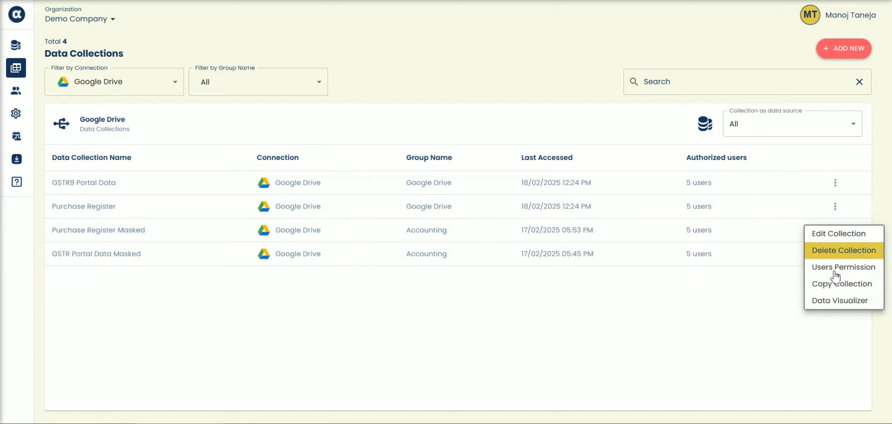
left_click(828, 298)
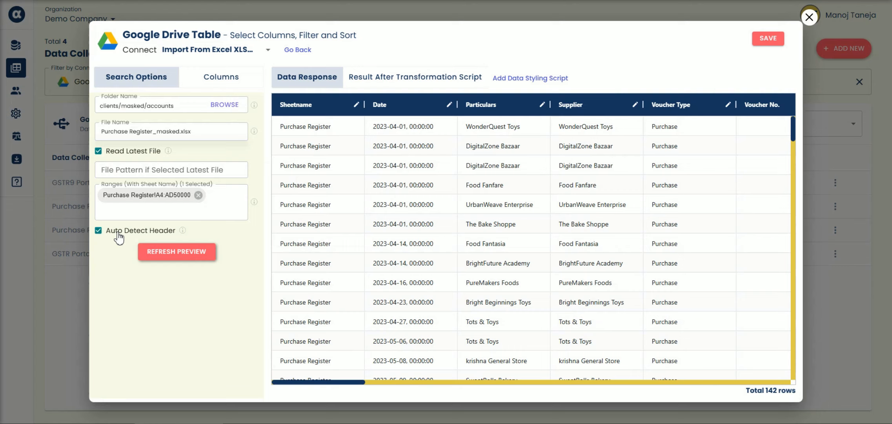
left_click(118, 232)
left_click_drag(333, 382, 92, 376)
left_click(803, 21)
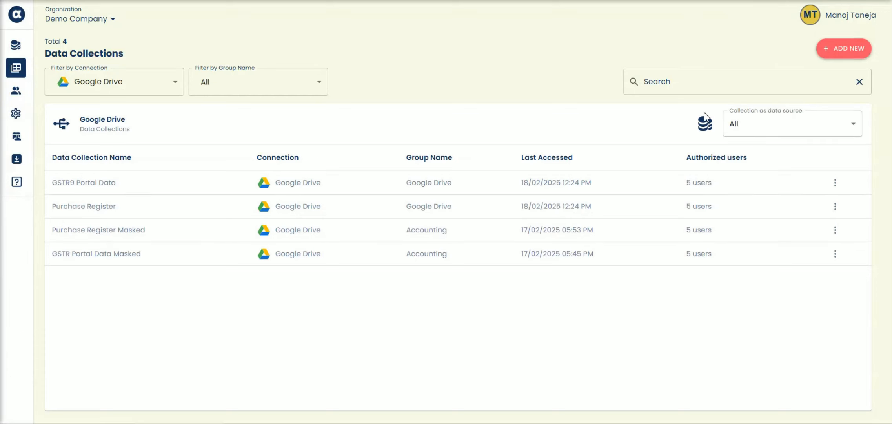
left_click(133, 88)
left_click(113, 212)
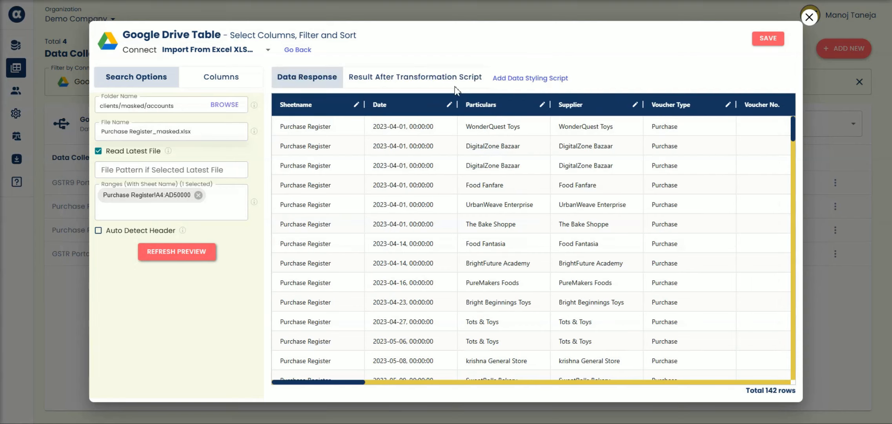
View the purchase register's result after transformation, inspect the predefined scripts available for it, and cancel the script editor
left_click(378, 84)
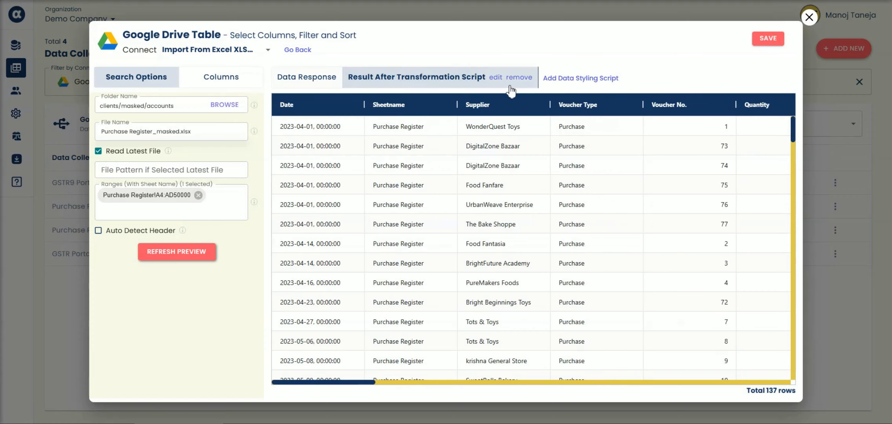
left_click(496, 77)
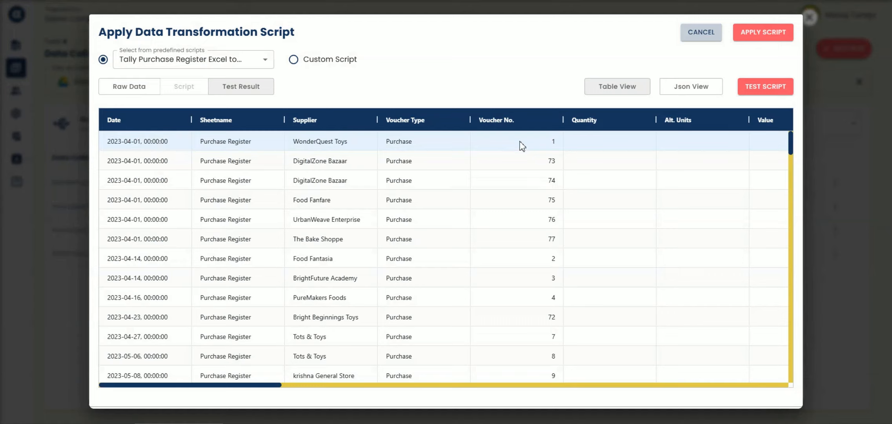
left_click(171, 62)
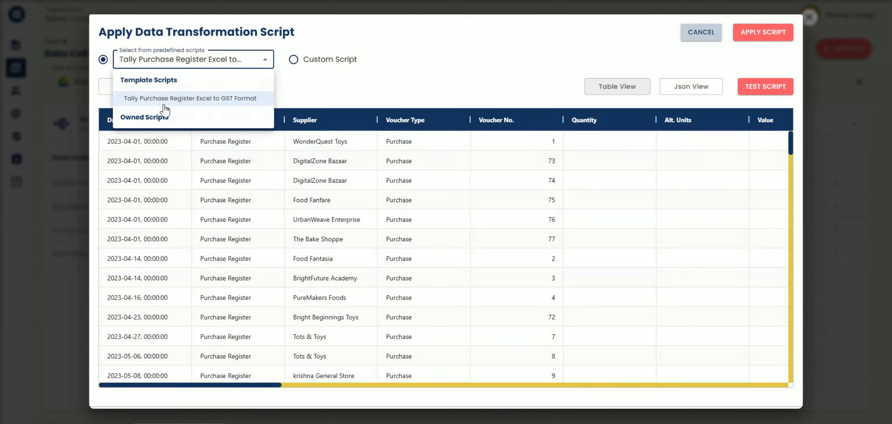
left_click(400, 100)
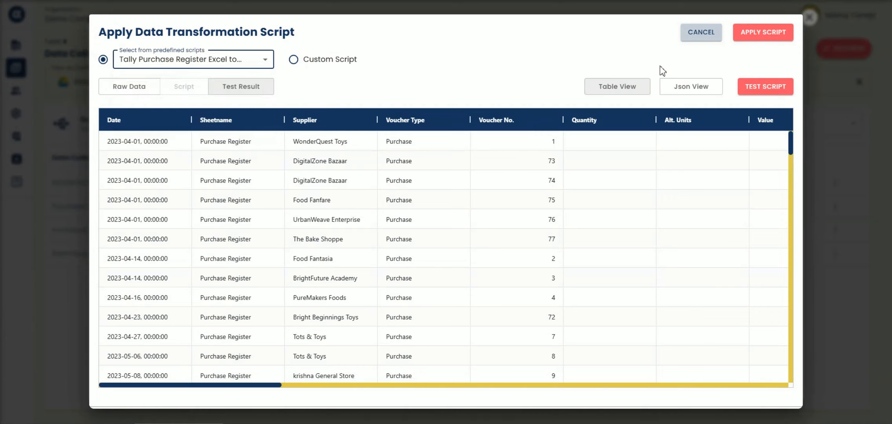
left_click(702, 35)
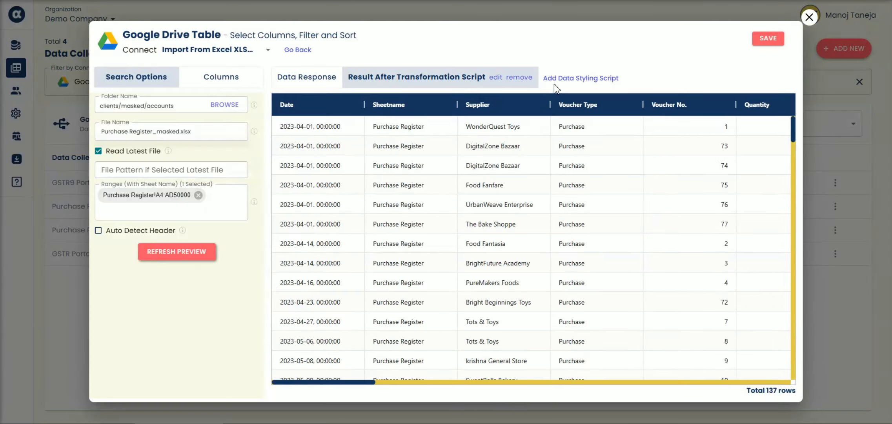
Remove the data transformation script from the Purchase Register Masked collection
left_click(519, 78)
left_click(551, 228)
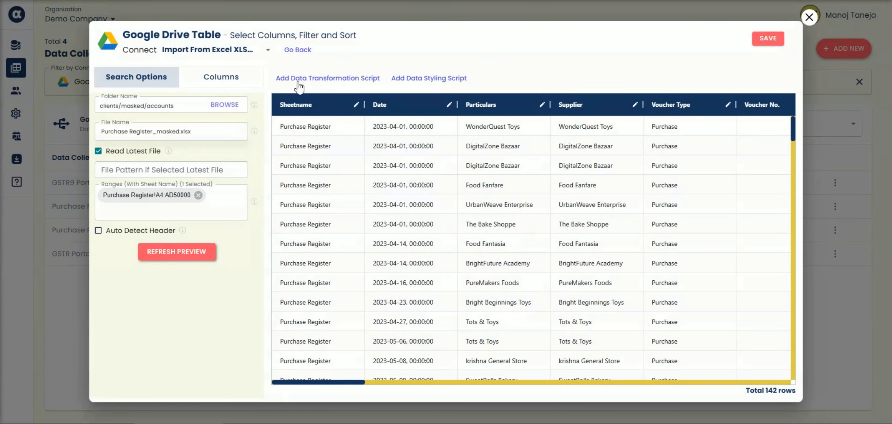
Add the predefined transformation script "Tally Purchase Register Excel to GST Format", test it, and review the resulting tax columns
left_click(341, 78)
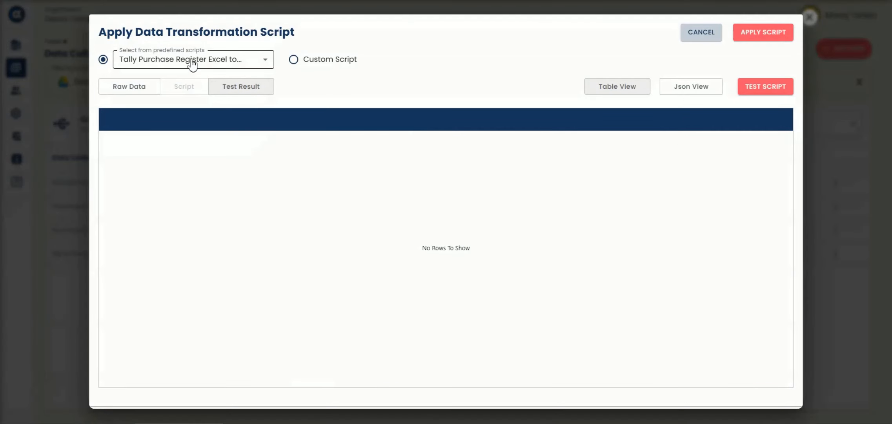
left_click(170, 61)
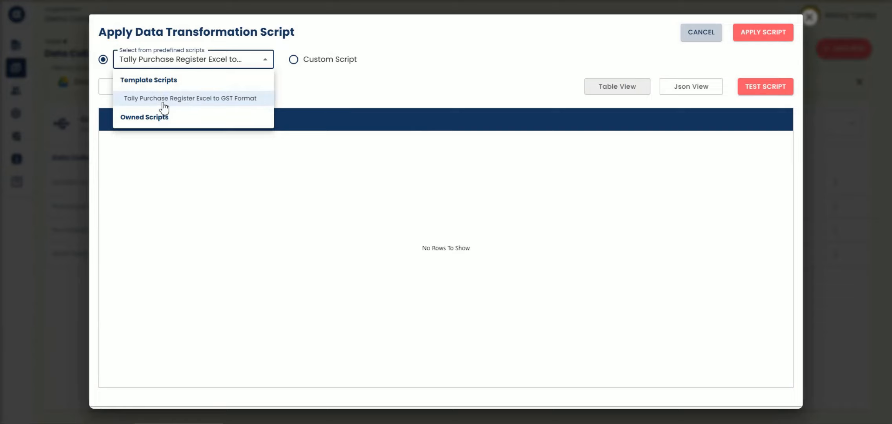
left_click(164, 102)
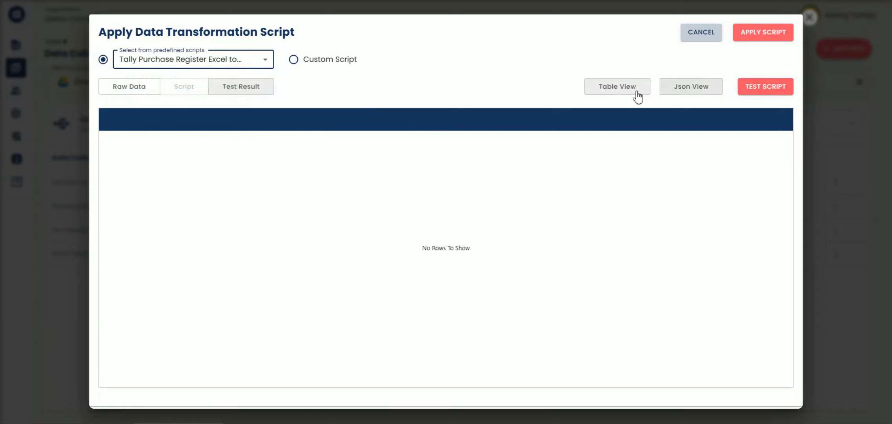
left_click(765, 86)
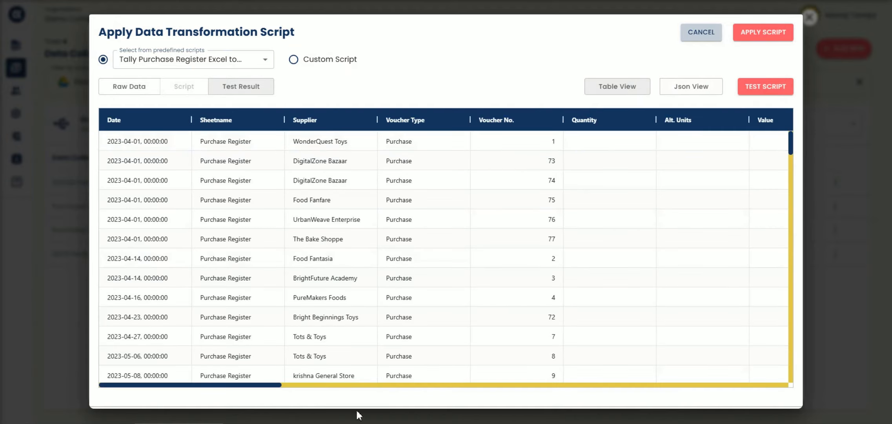
left_click_drag(255, 384, 208, 388)
left_click_drag(214, 387, 628, 387)
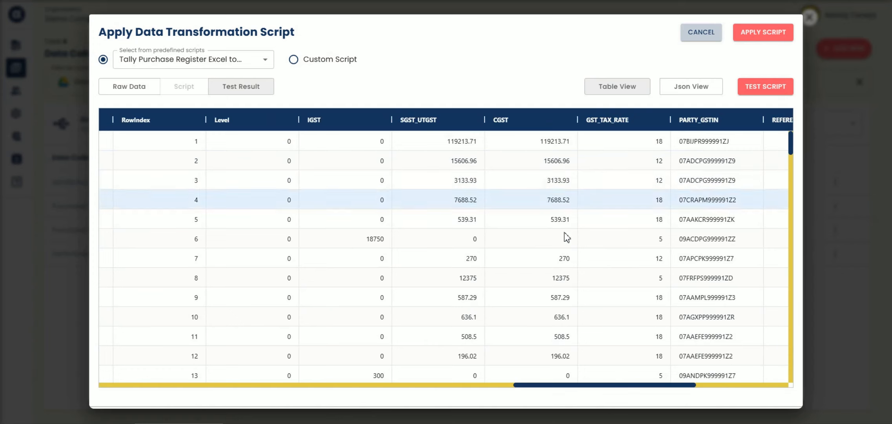
Apply the tested transformation script and save the Purchase Register Masked collection
left_click(763, 32)
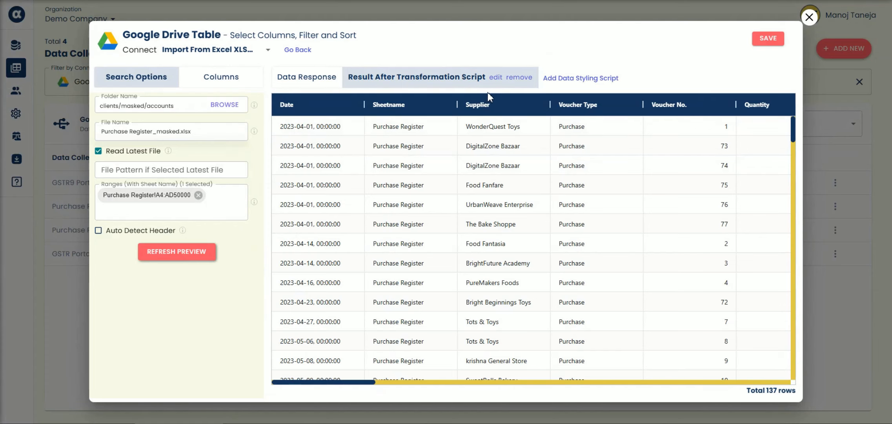
left_click_drag(364, 382, 240, 380)
left_click(768, 38)
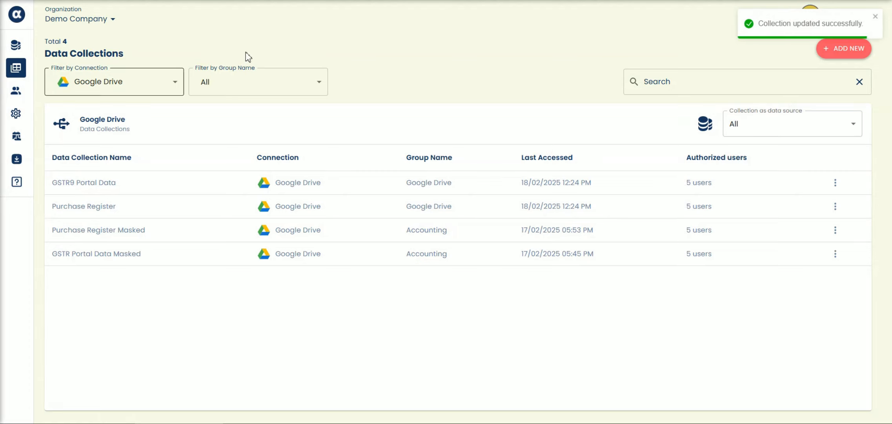
Filter the data collections by the Merge Collection connection and check the actions available for GSTR Reconcile Masked
left_click(129, 91)
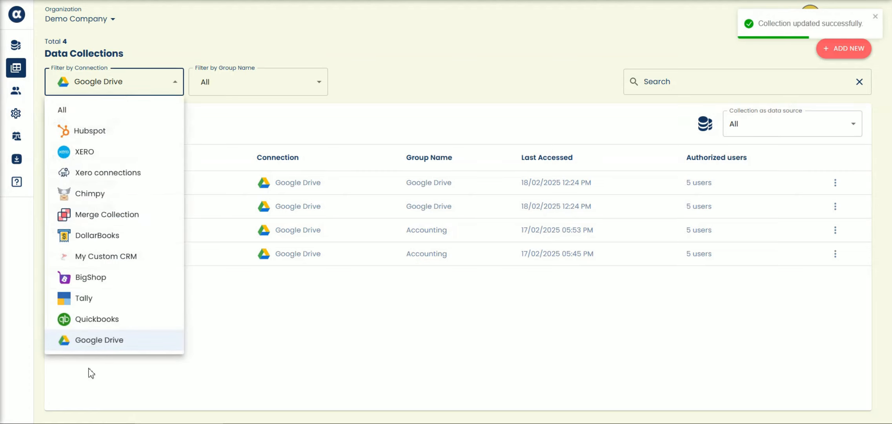
left_click(107, 214)
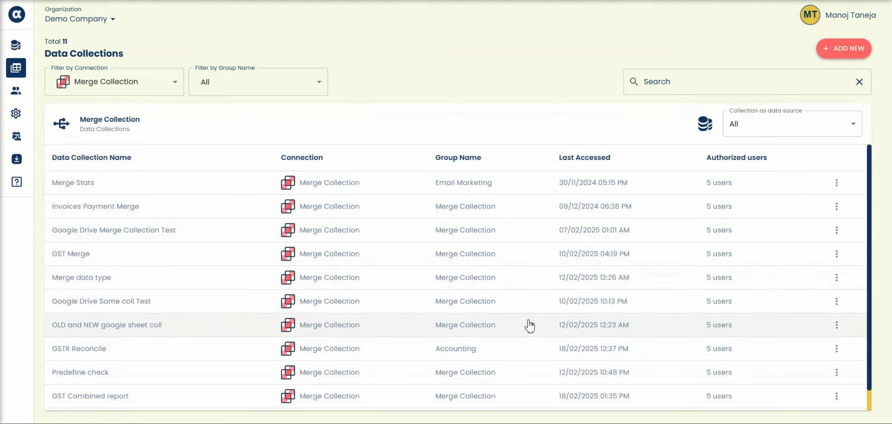
scroll(490, 345, "down", 1)
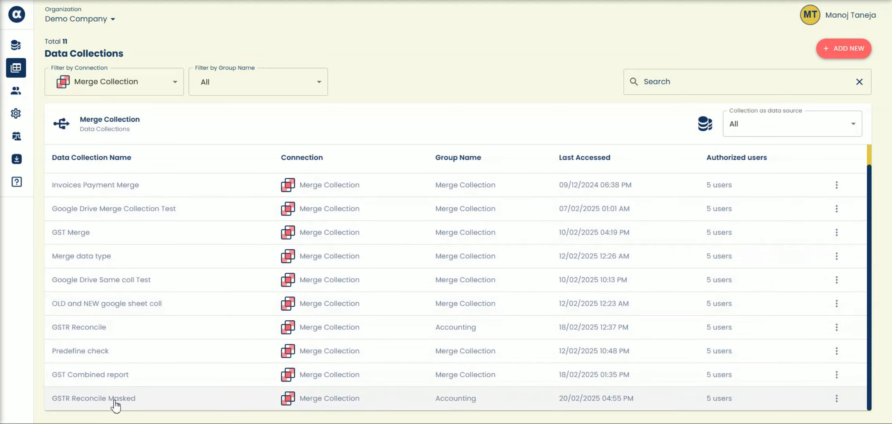
left_click(836, 398)
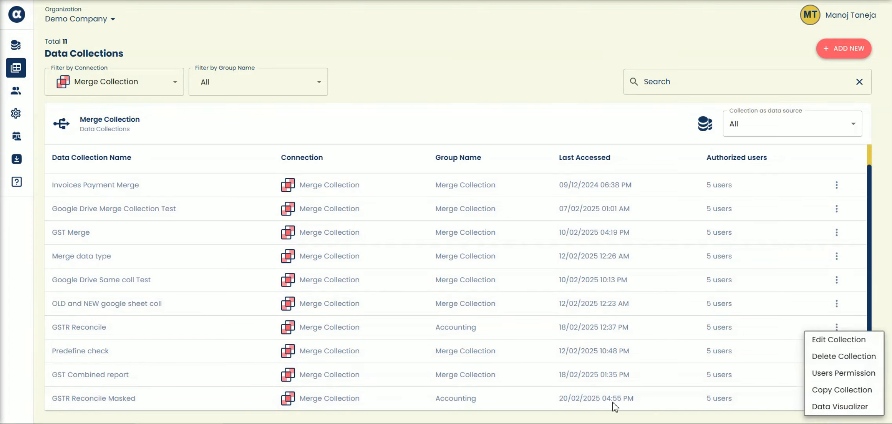
left_click(809, 59)
Start a new data collection based on the Merge collection connection
left_click(843, 49)
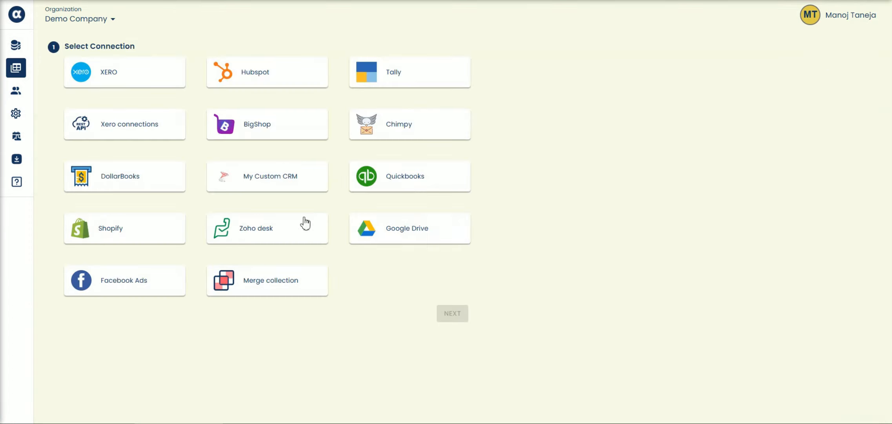
left_click(273, 290)
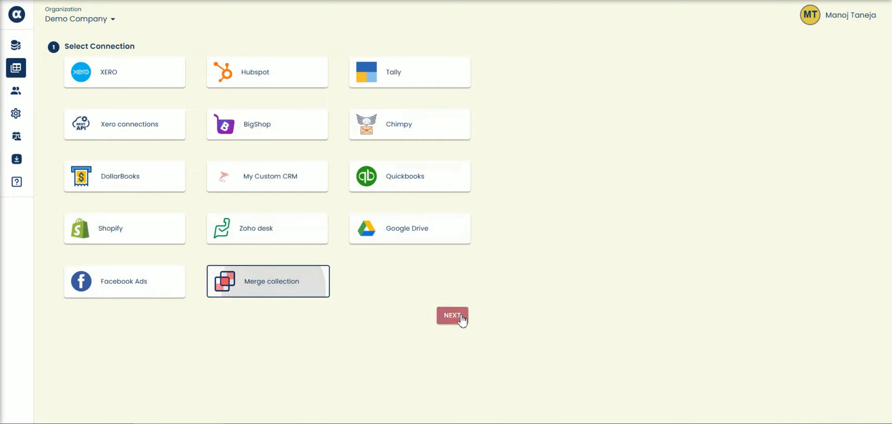
left_click(457, 315)
Select GSTR Portal Data Masked and Purchase Register Masked as the collections to merge and proceed to the merge script
left_click(154, 141)
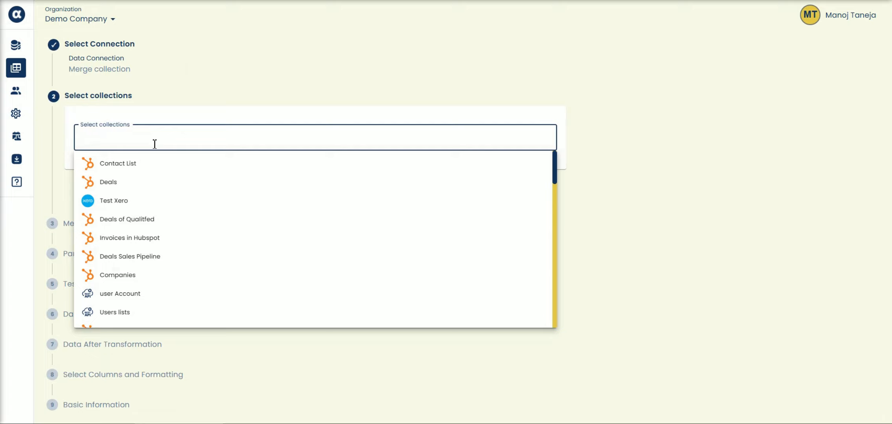
type("gs")
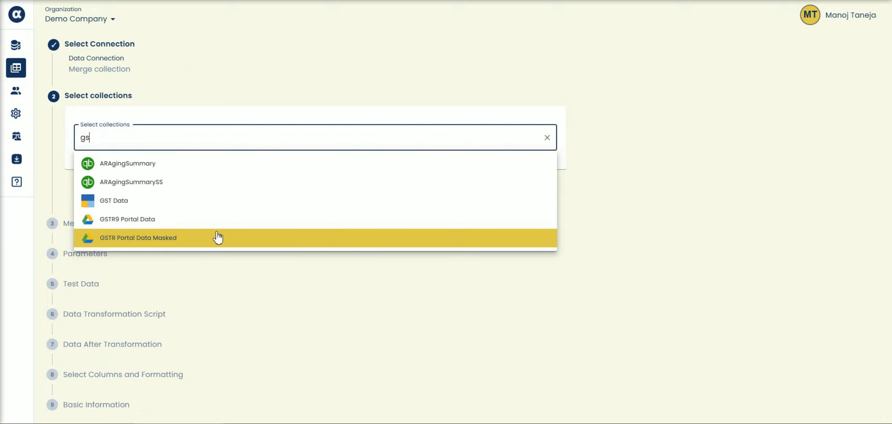
left_click(218, 237)
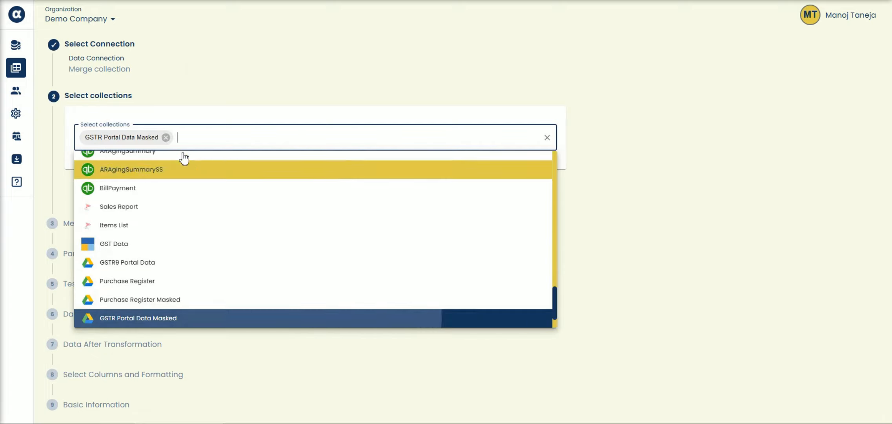
left_click(190, 302)
left_click(607, 183)
left_click(525, 190)
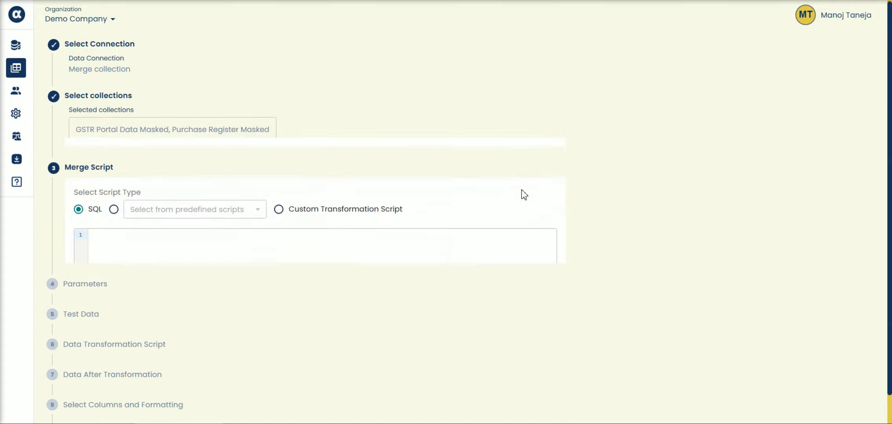
Choose the predefined GST9B Recon Tally with GST Portal Excel merge script and accept the default parameters
left_click(116, 87)
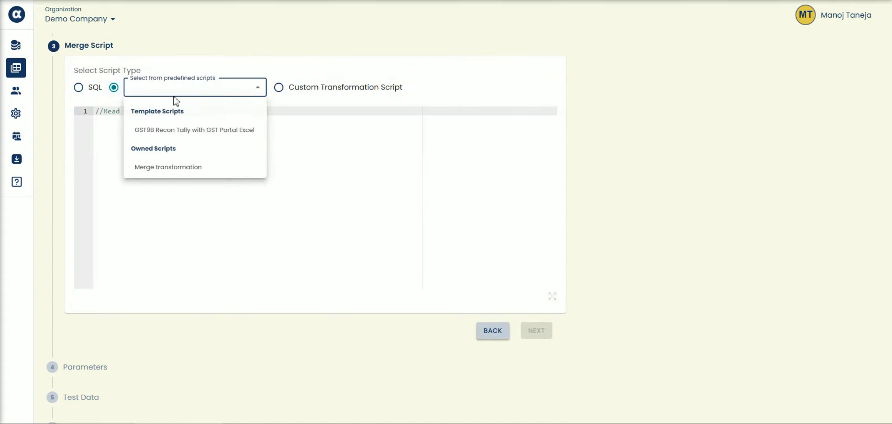
left_click(178, 135)
left_click(536, 330)
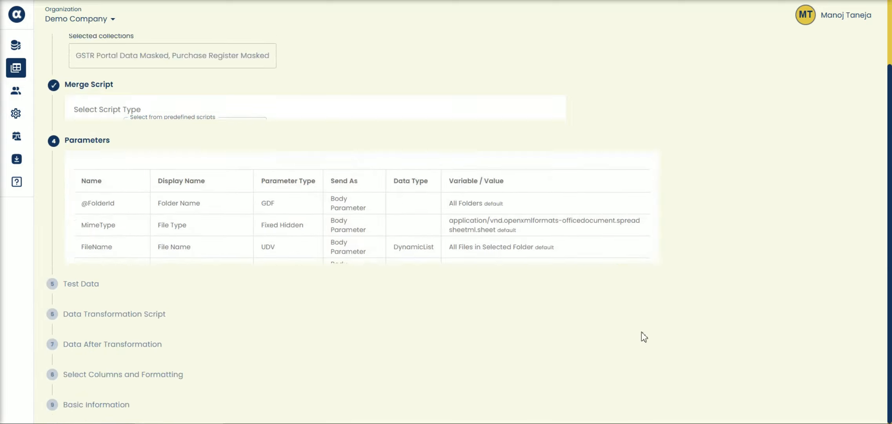
left_click(633, 304)
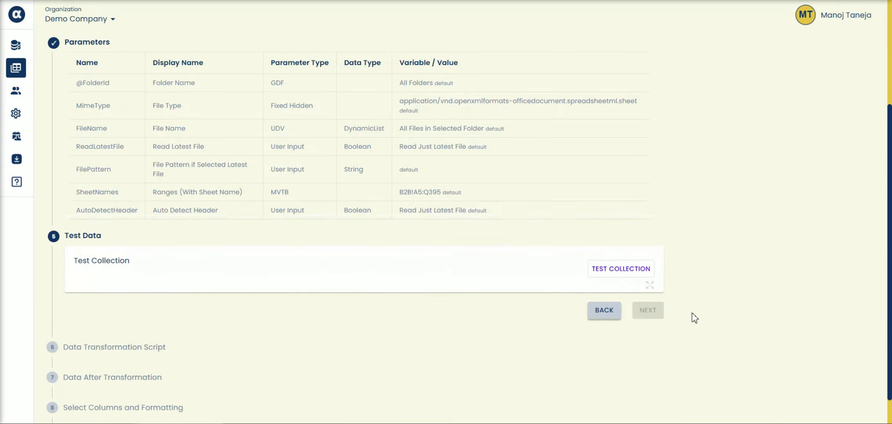
Test the merged collection and look through the returned rows and columns
left_click(626, 240)
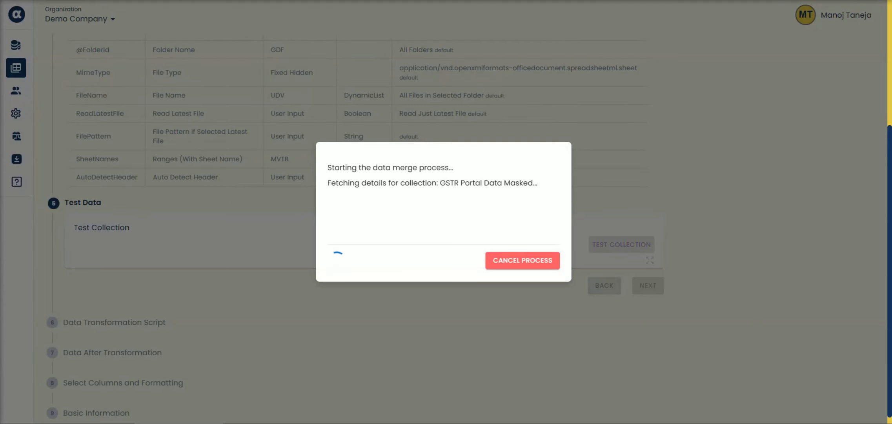
scroll(854, 232, "down", 6)
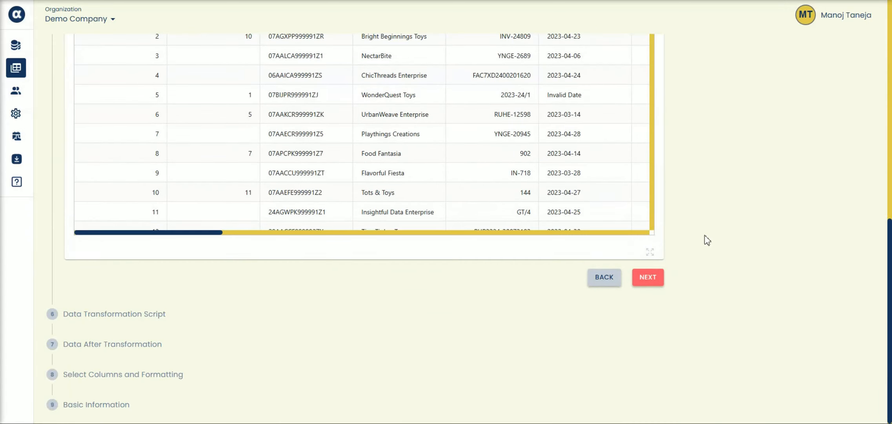
scroll(664, 230, "up", 3)
mouse_move(220, 374)
left_mouse_down()
mouse_move(440, 382)
mouse_move(235, 380)
left_mouse_up()
scroll(627, 306, "down", 3)
scroll(451, 347, "up", 4)
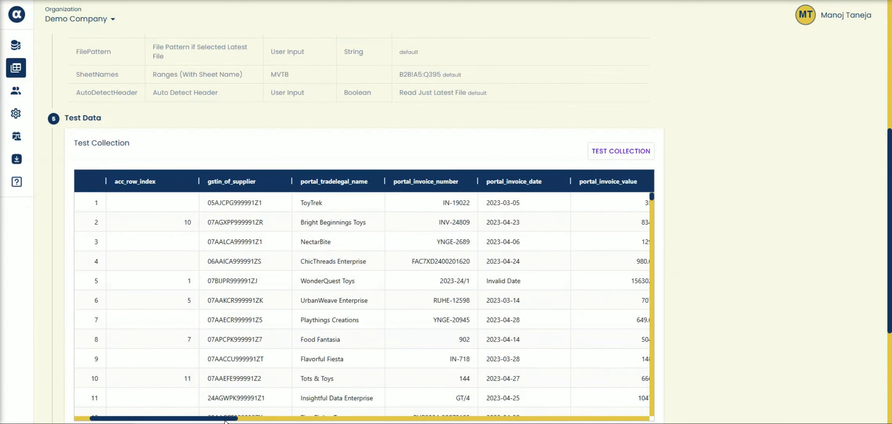
scroll(736, 318, "down", 5)
Proceed with the default data transformation script and review the data after transformation
left_click(651, 278)
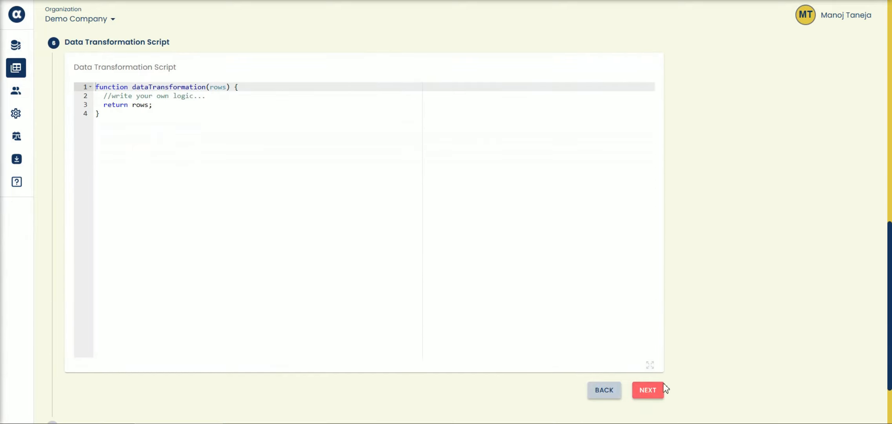
left_click(648, 390)
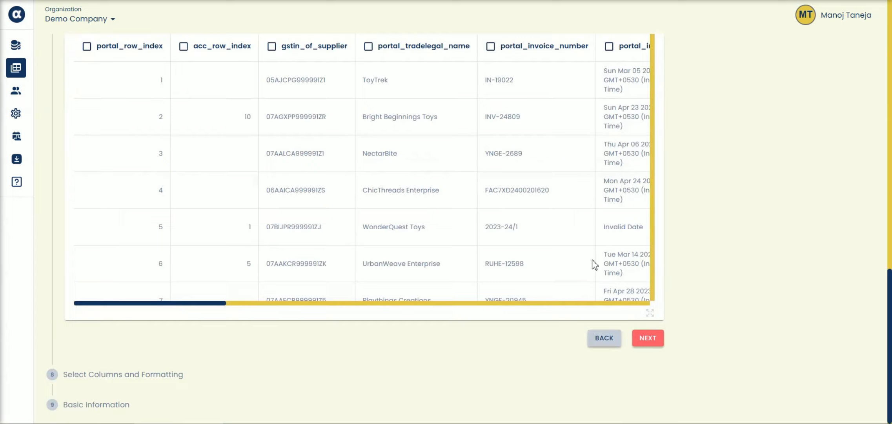
scroll(679, 199, "down", 5)
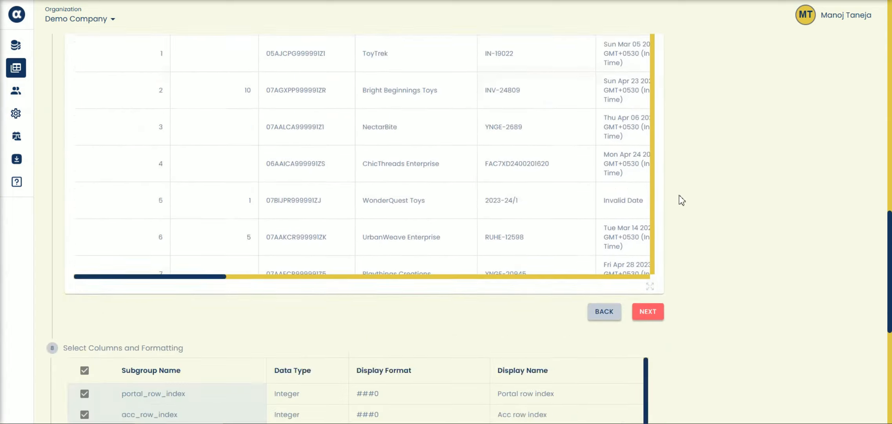
scroll(680, 201, "up", 4)
Go back to the data collections, open the table of GSTR Reconcile Masked and look across its data response columns
left_click(16, 67)
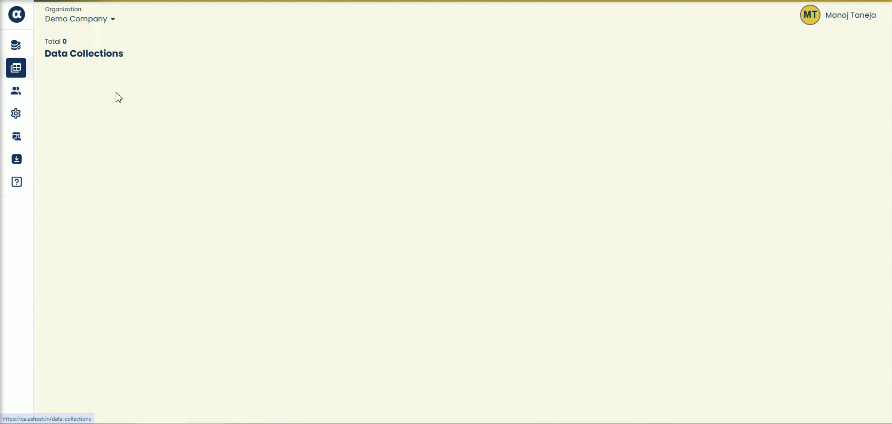
scroll(565, 255, "down", 1)
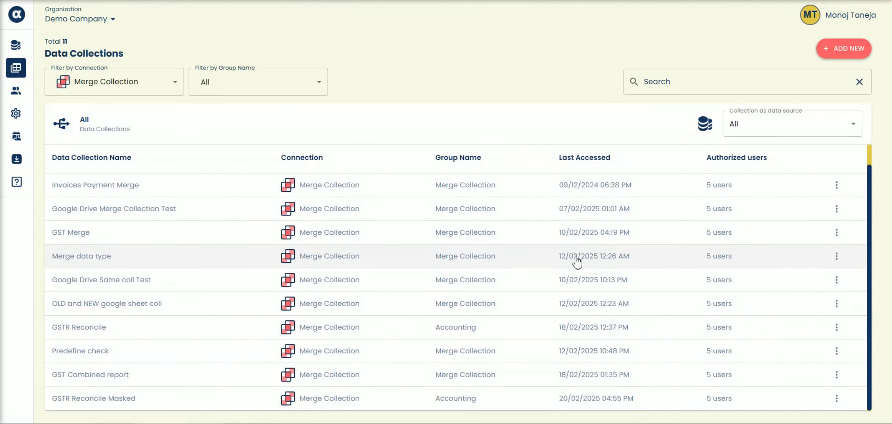
left_click(836, 398)
left_click(834, 407)
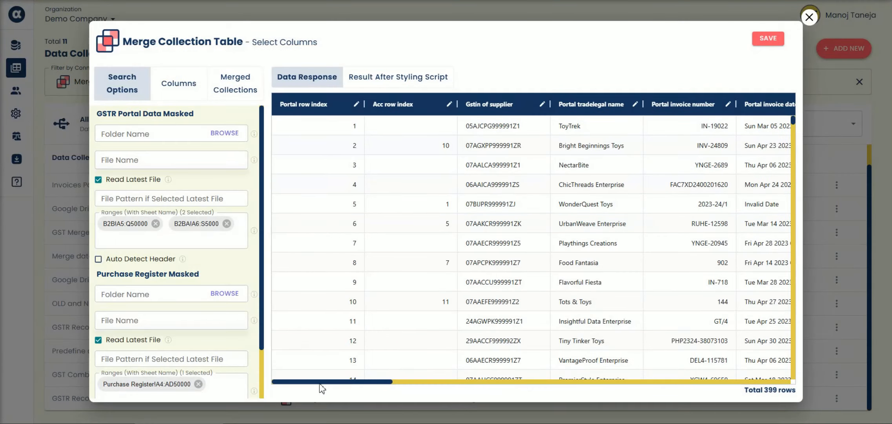
left_click_drag(320, 383, 366, 368)
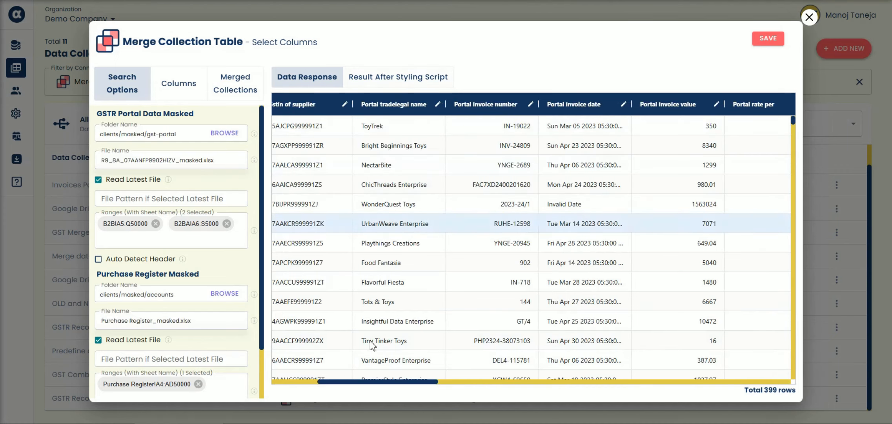
left_click_drag(369, 383, 324, 386)
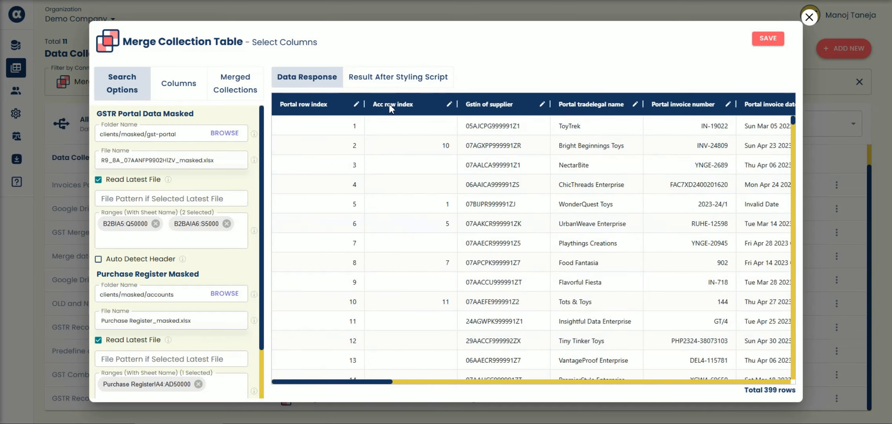
Examine the result after the styling script, checking MatchedStatus, MismatchColumns and RecordPresence from the first to the last rows
left_click(387, 80)
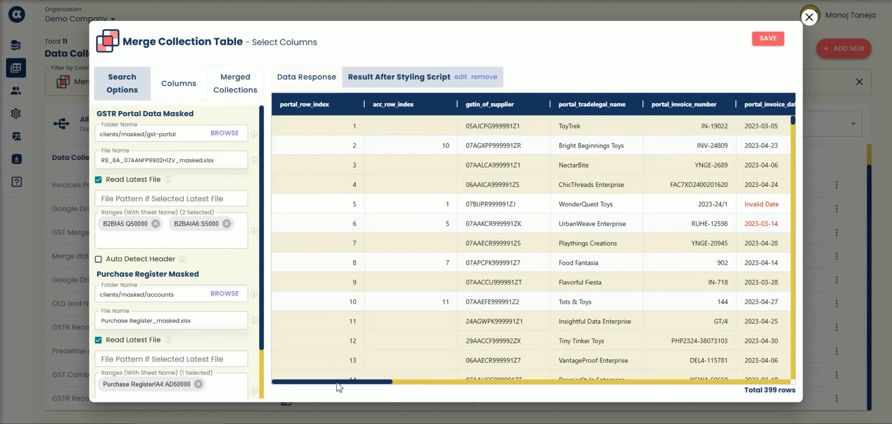
left_click_drag(340, 383, 752, 382)
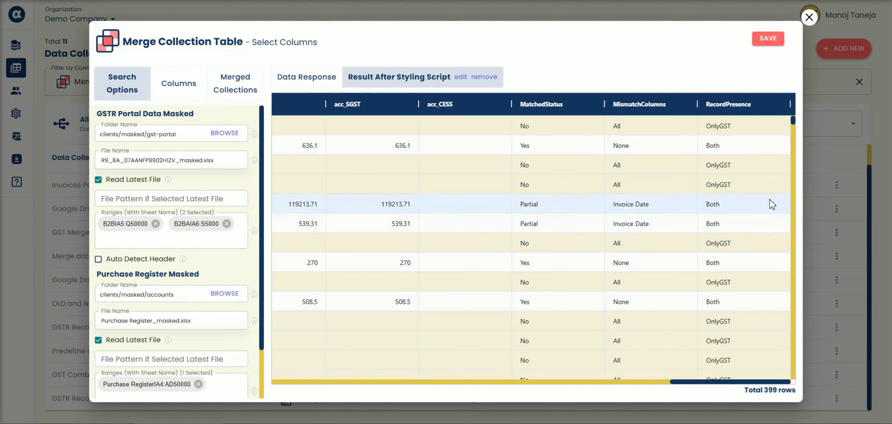
scroll(770, 202, "down", 10)
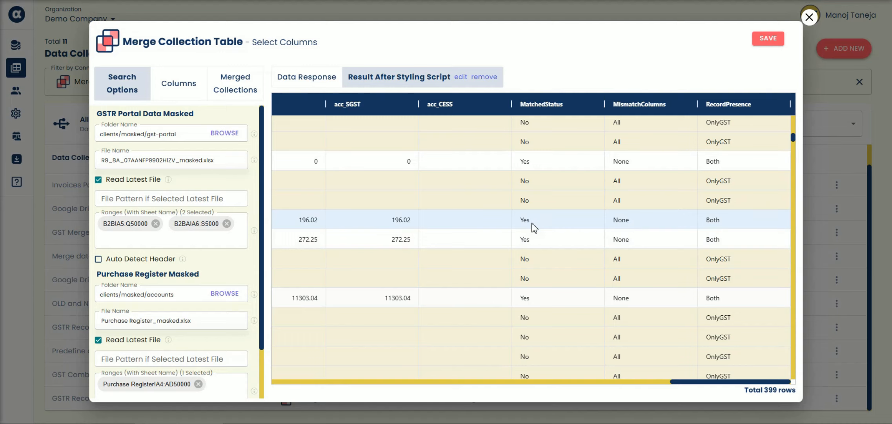
scroll(721, 233, "down", 5)
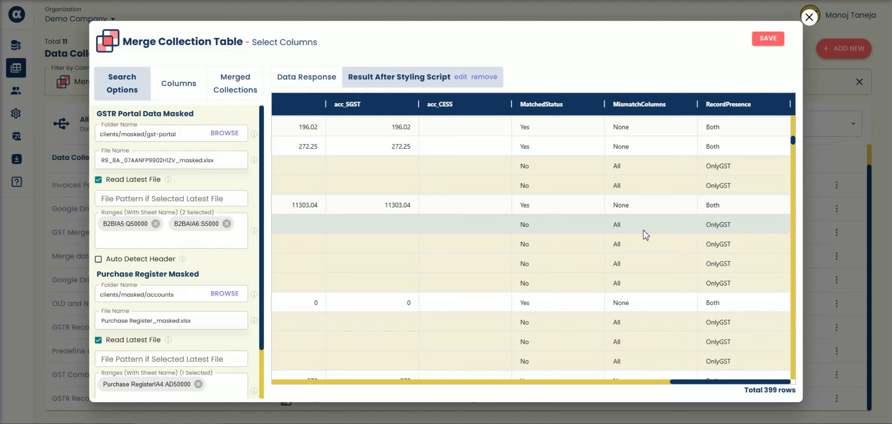
scroll(645, 231, "down", 10)
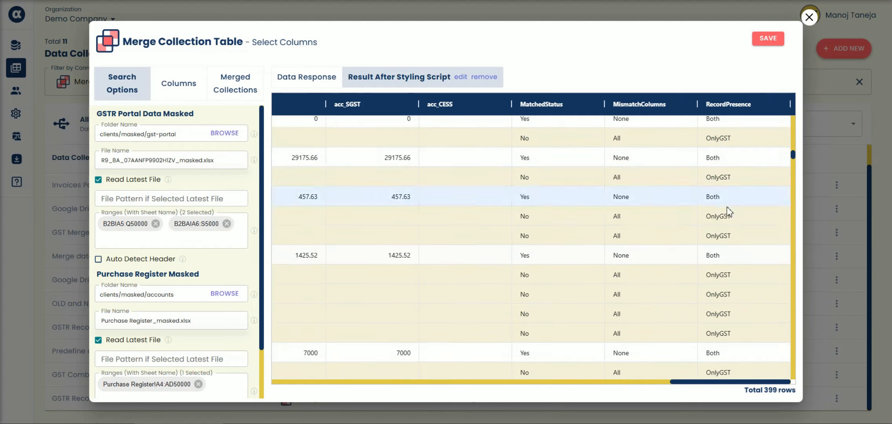
scroll(722, 244, "down", 10)
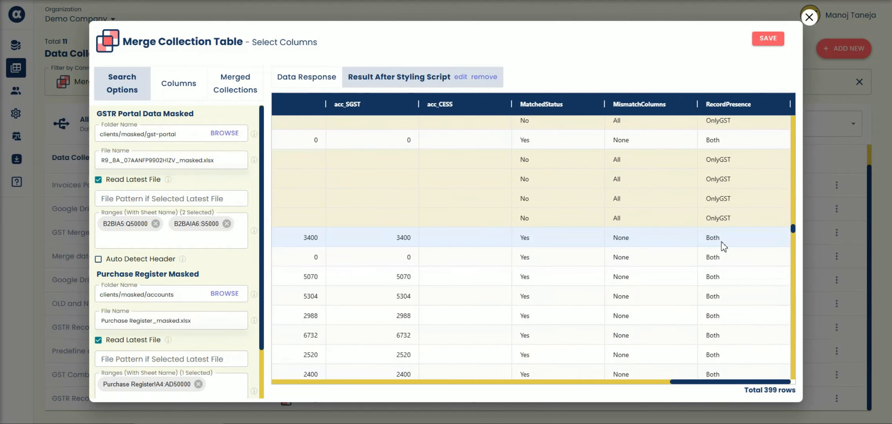
scroll(758, 240, "up", 3)
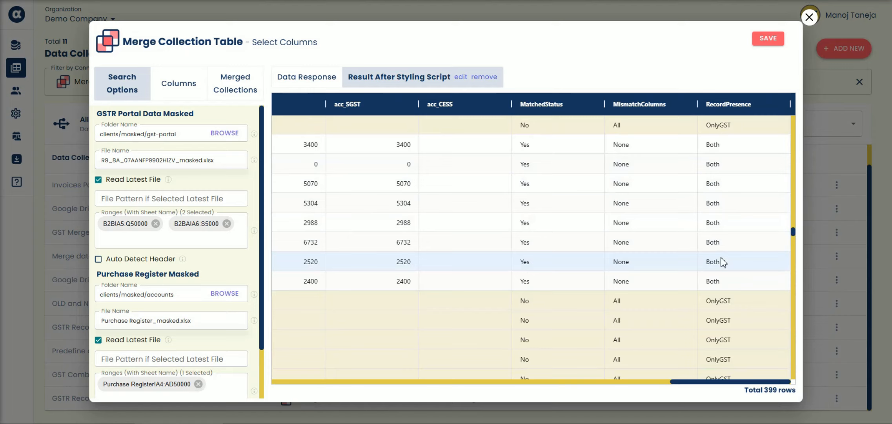
left_click_drag(792, 234, 788, 388)
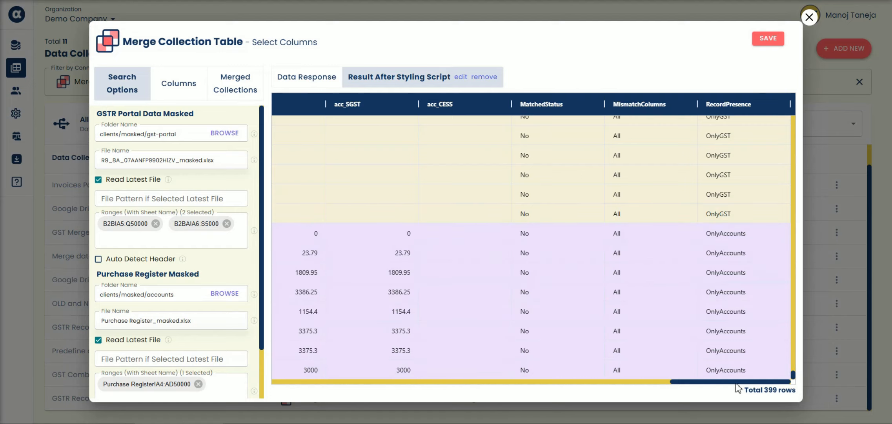
left_click_drag(736, 383, 758, 372)
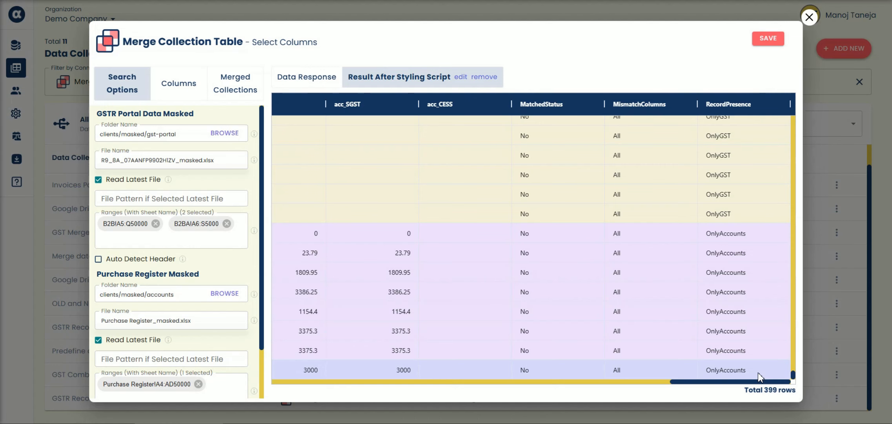
Switch to the blank Excel workbook and open the AlphaSheet Data Collections Explorer
key("alt+Tab")
left_click(364, 175)
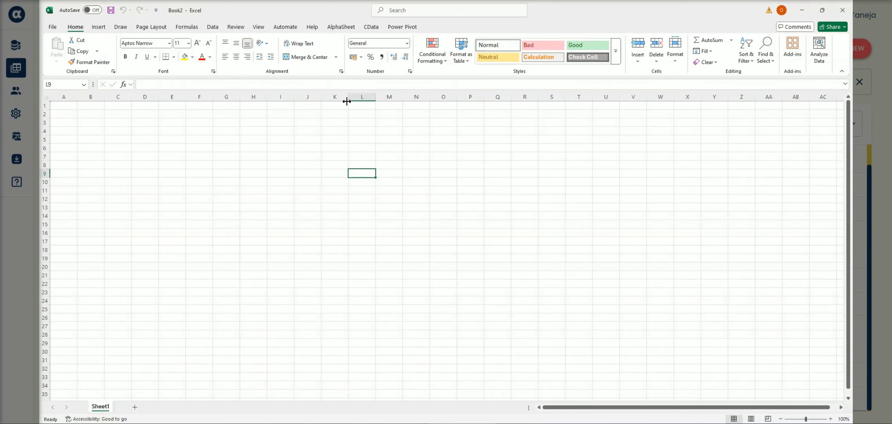
left_click(341, 29)
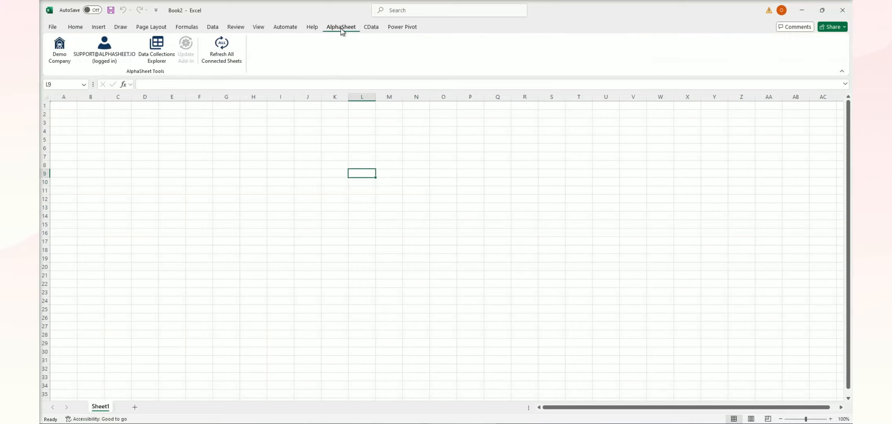
left_click(167, 65)
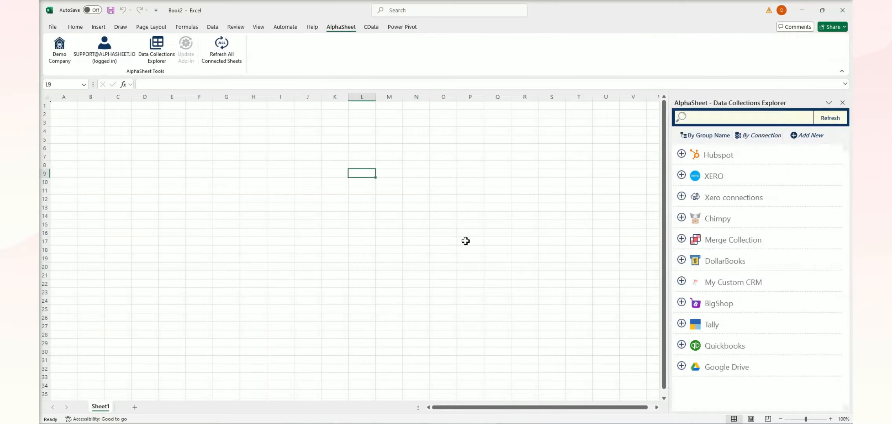
Run GSTR Reconcile Masked from the Merge Collection connection, preview its styled result, and run and save it into the workbook
left_click(713, 241)
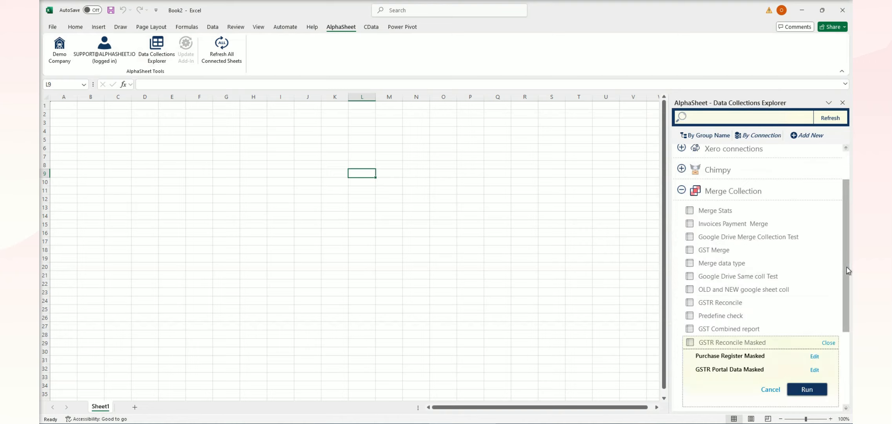
scroll(845, 275, "down", 3)
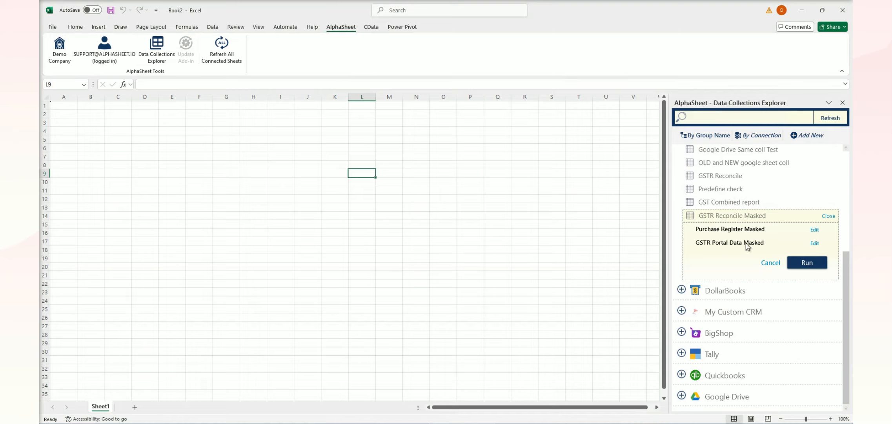
left_click(807, 263)
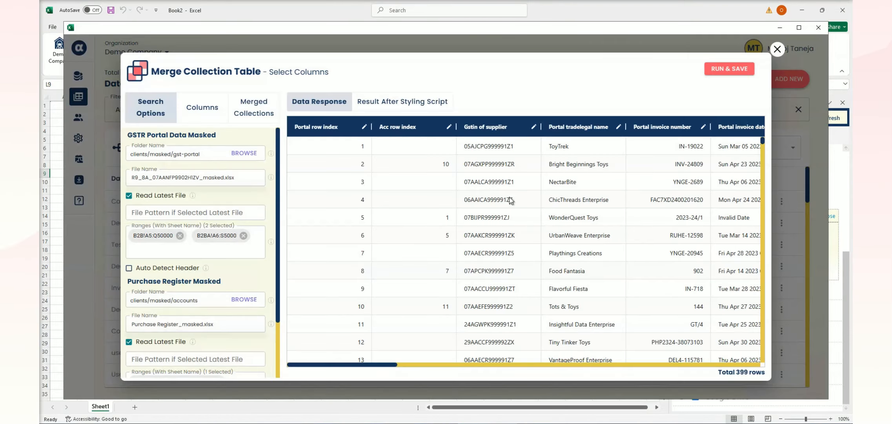
left_click(403, 103)
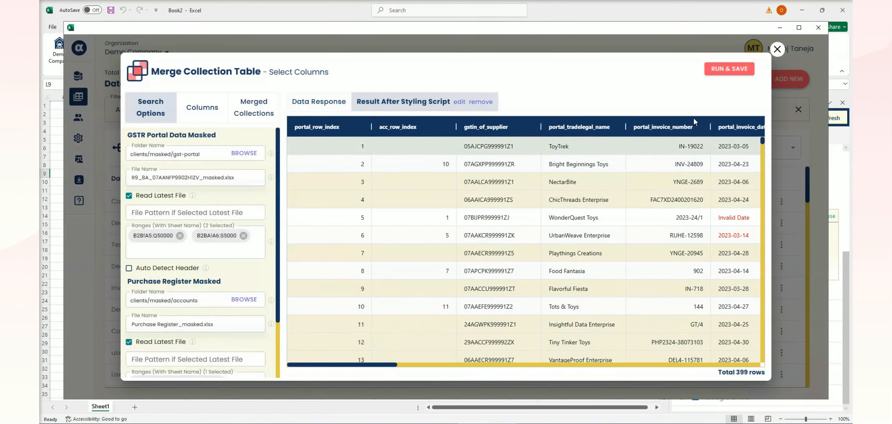
left_click(718, 70)
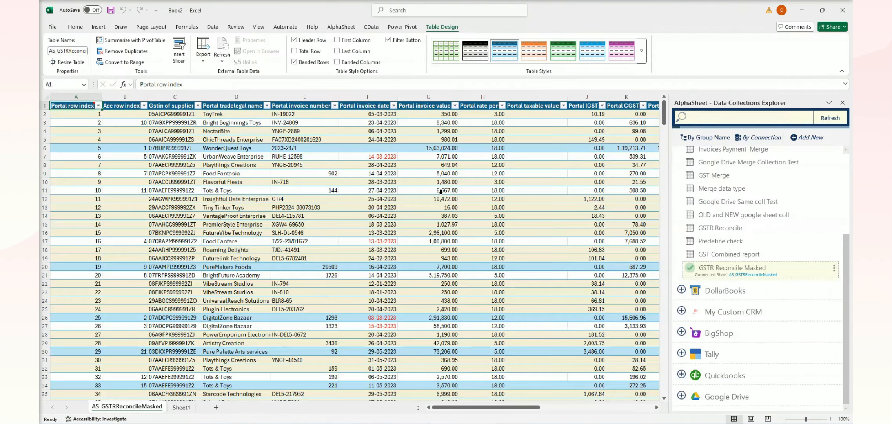
Look through the imported reconciliation rows on the AS_GSTRReconcileMasked sheet and return to the first rows
left_click(473, 300)
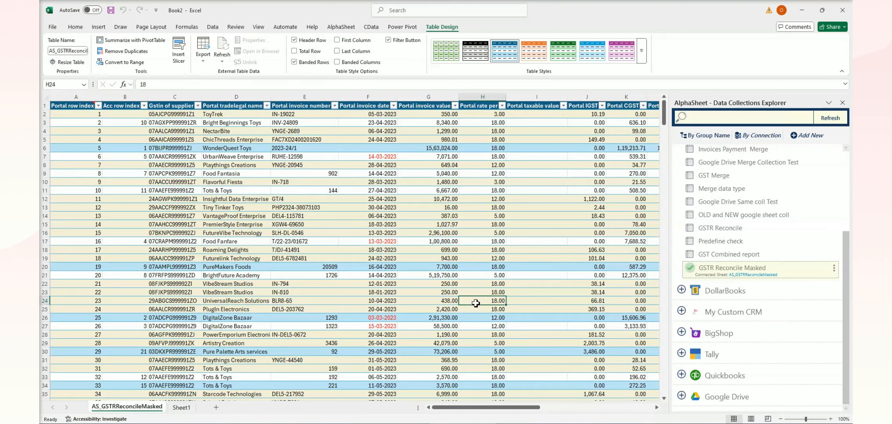
left_click_drag(472, 408, 419, 413)
scroll(480, 269, "down", 2)
scroll(480, 269, "down", 20)
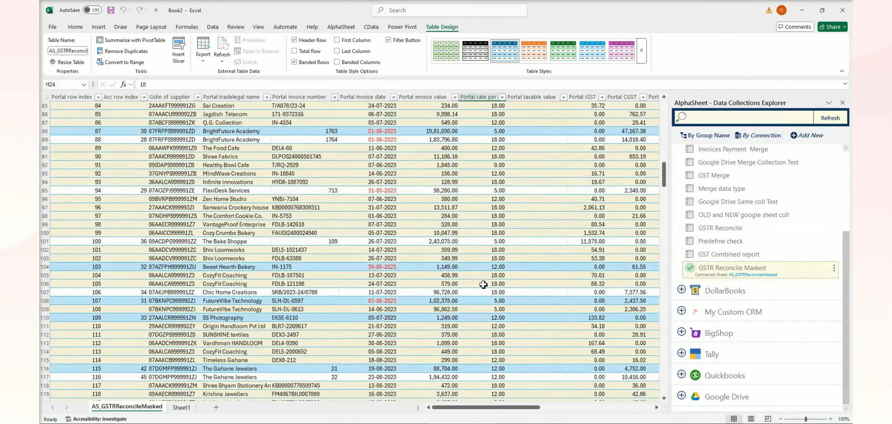
scroll(485, 288, "up", 20)
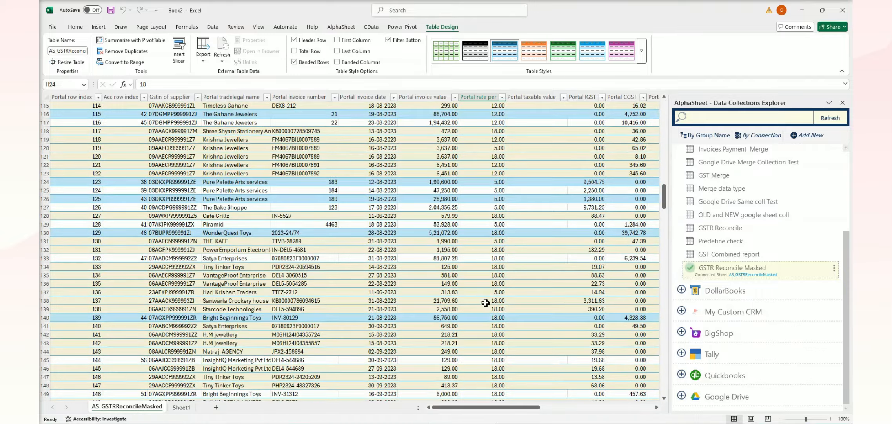
scroll(481, 320, "up", 17)
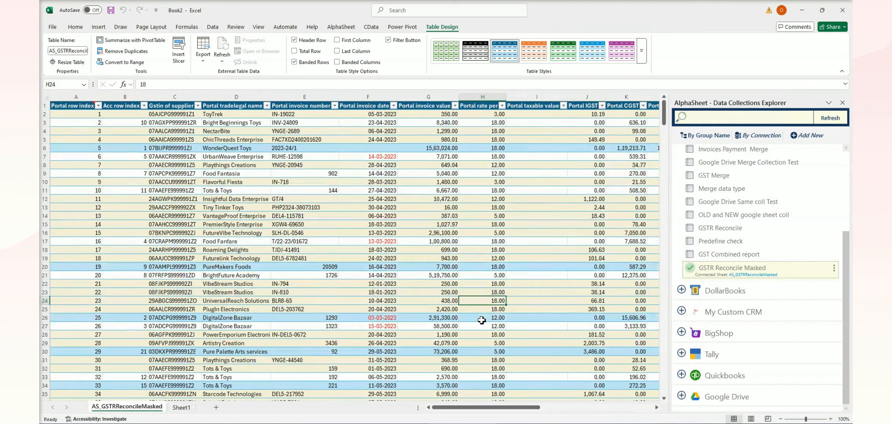
Filter the reconciliation table's Record Presence column to show only the Both records
left_click_drag(474, 409, 601, 408)
left_click(600, 115)
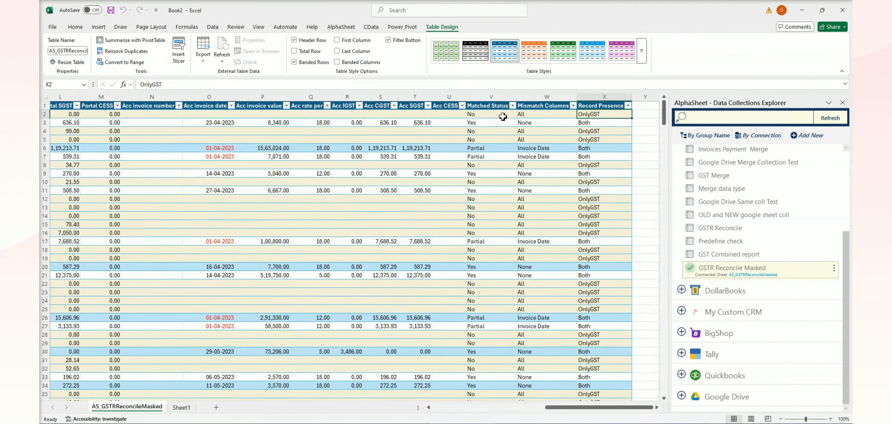
left_click(501, 115)
left_click(585, 112)
left_click(627, 106)
left_click(558, 216)
left_click(552, 224)
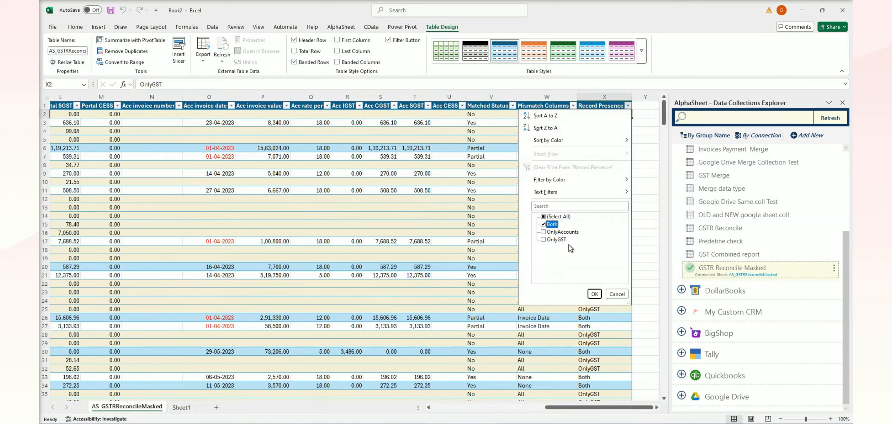
left_click(594, 294)
Look through the filtered records and compare row 192's portal and accounts invoice dates with its Matched Status and Mismatch Columns entries
left_click(559, 177)
scroll(545, 180, "down", 7)
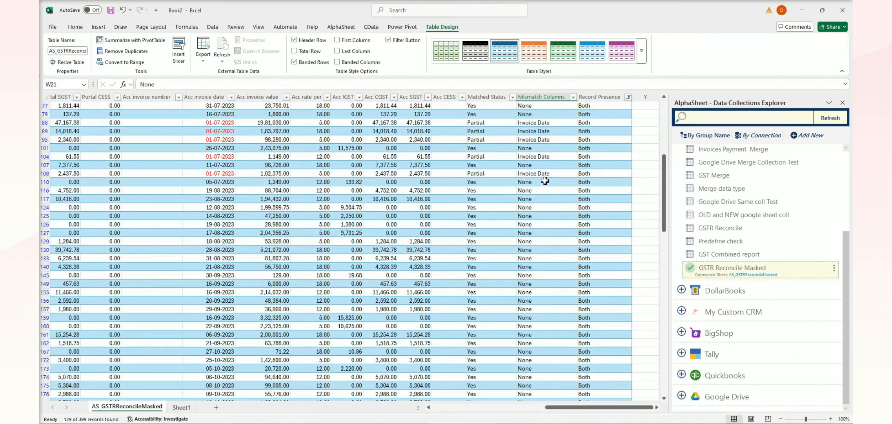
scroll(545, 180, "down", 15)
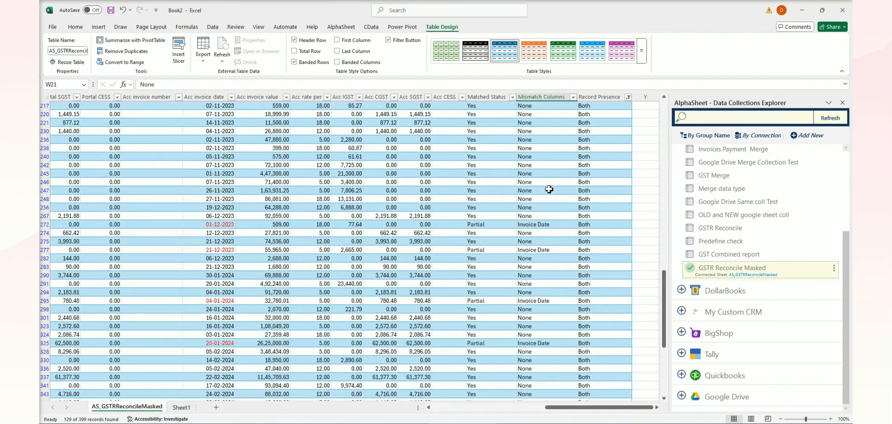
scroll(550, 189, "up", 7)
left_click(211, 215)
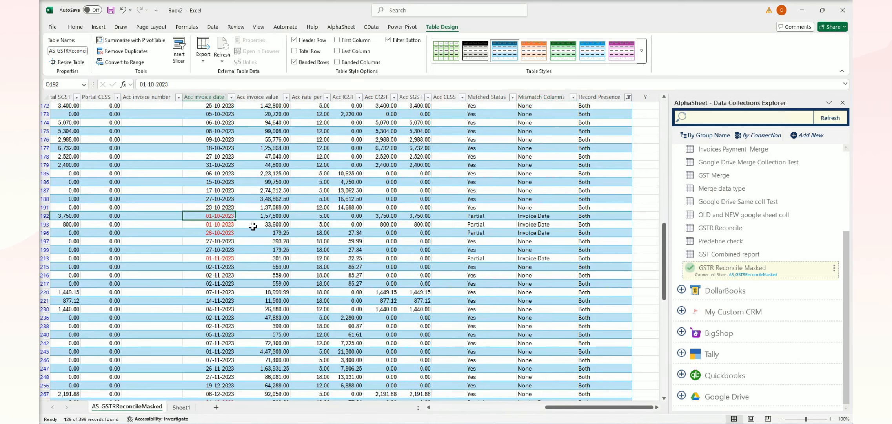
left_click_drag(546, 407, 444, 410)
left_click(302, 217)
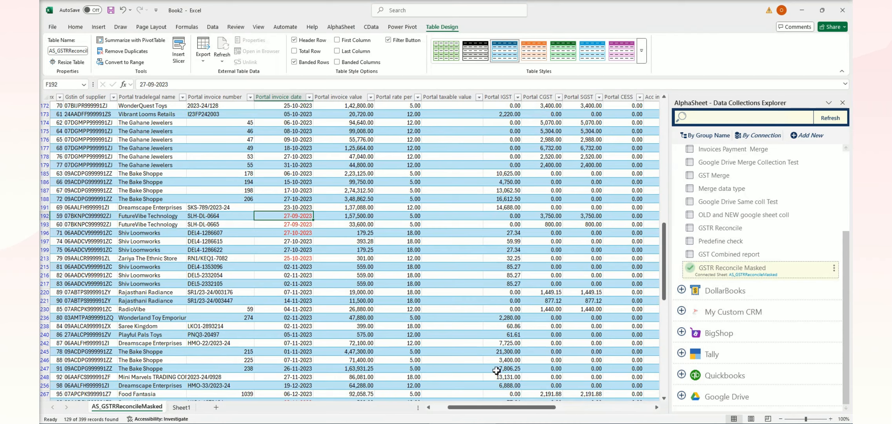
left_click_drag(489, 407, 541, 408)
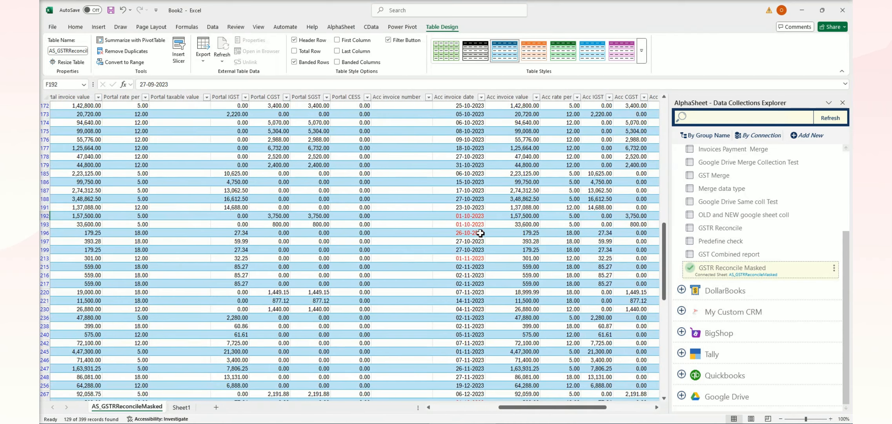
left_click(474, 216)
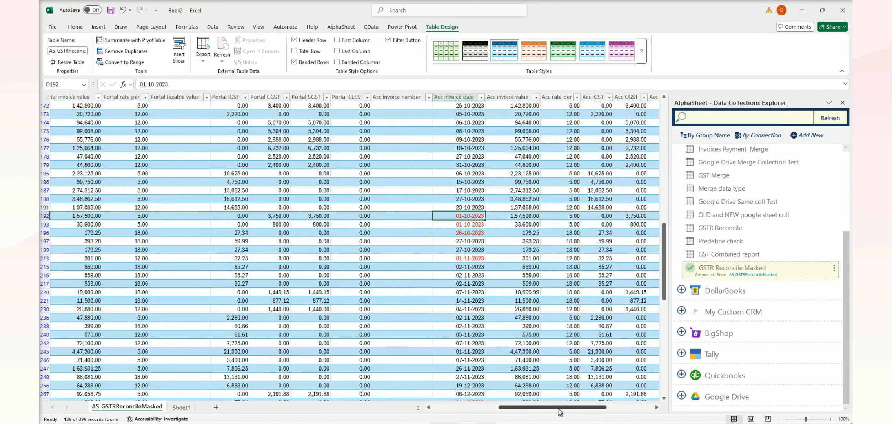
left_click_drag(560, 407, 606, 407)
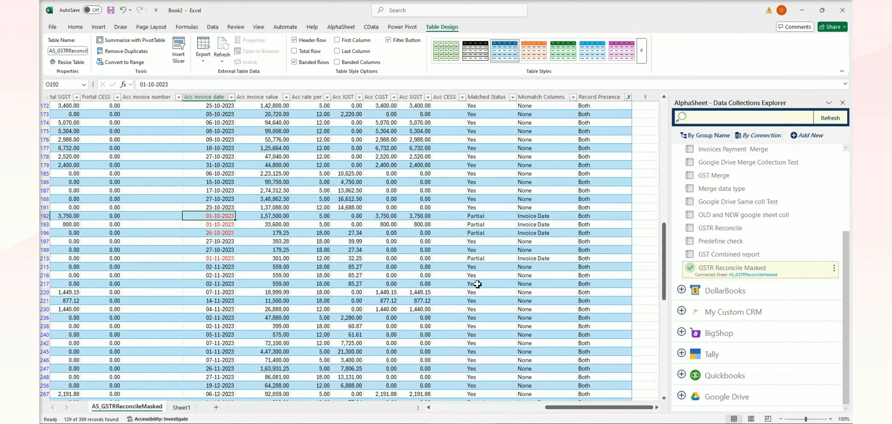
left_click(480, 216)
left_click(528, 217)
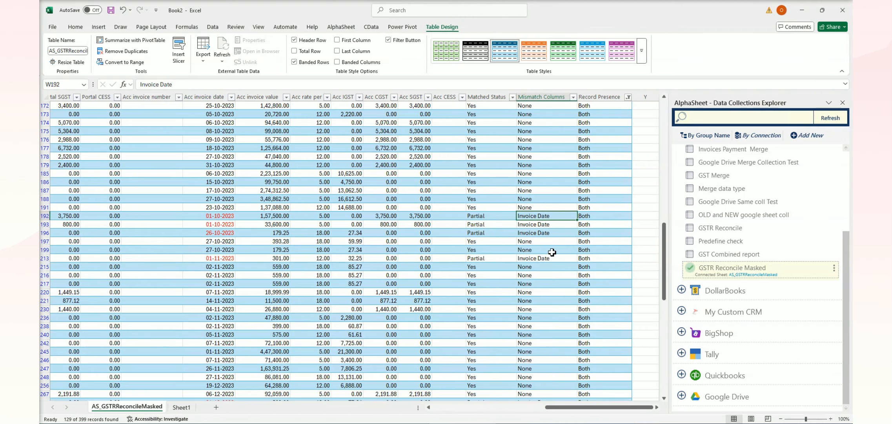
Examine the filtered records down to the last row, and from the first rows compare the portal columns with the accounts columns
scroll(552, 254, "down", 7)
scroll(552, 250, "down", 8)
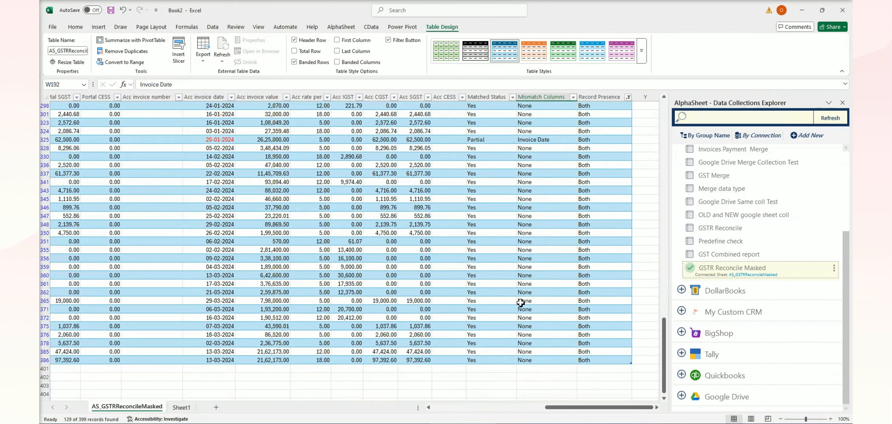
left_click(551, 283)
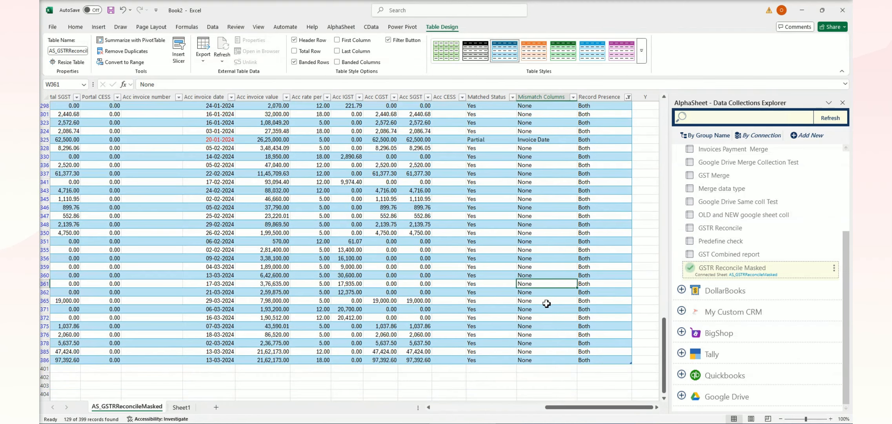
left_click_drag(484, 206, 549, 284)
left_click_drag(561, 406, 506, 412)
scroll(568, 324, "up", 20)
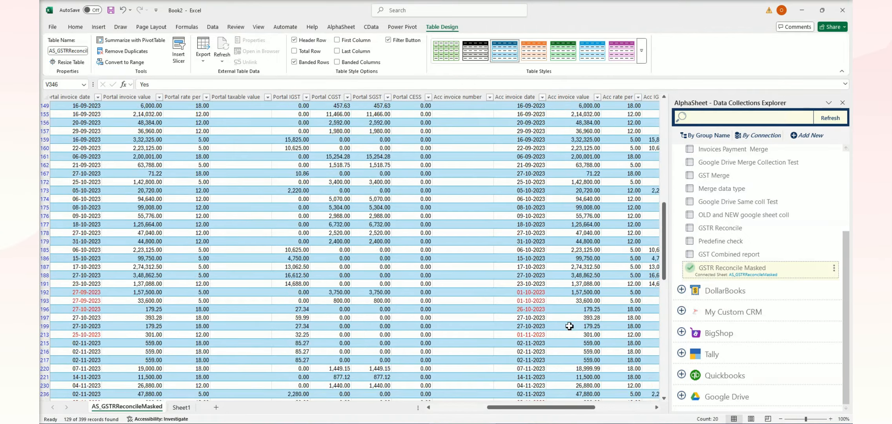
scroll(567, 324, "up", 4)
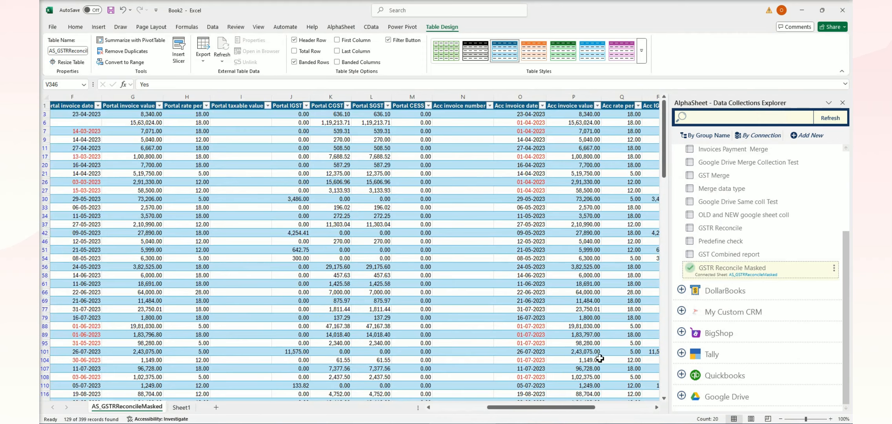
left_click_drag(574, 408, 532, 414)
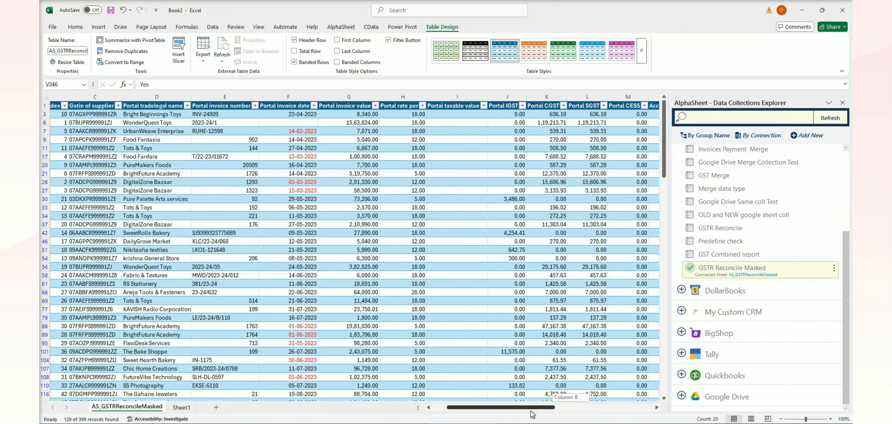
left_click_drag(532, 413, 615, 405)
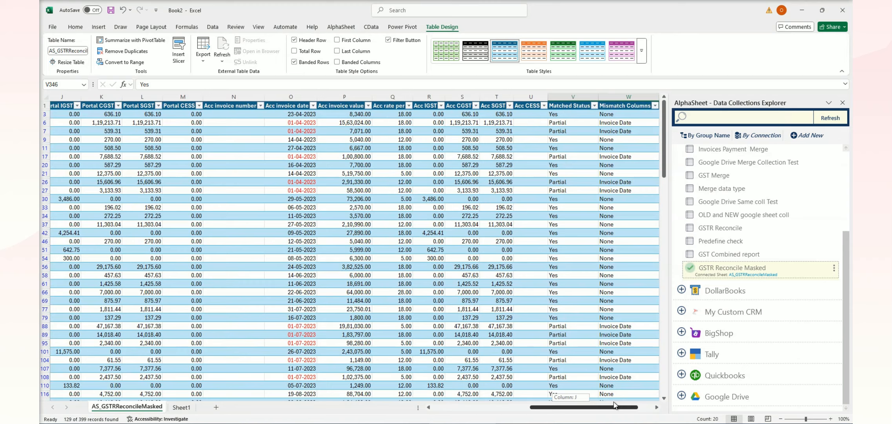
left_click_drag(614, 405, 625, 406)
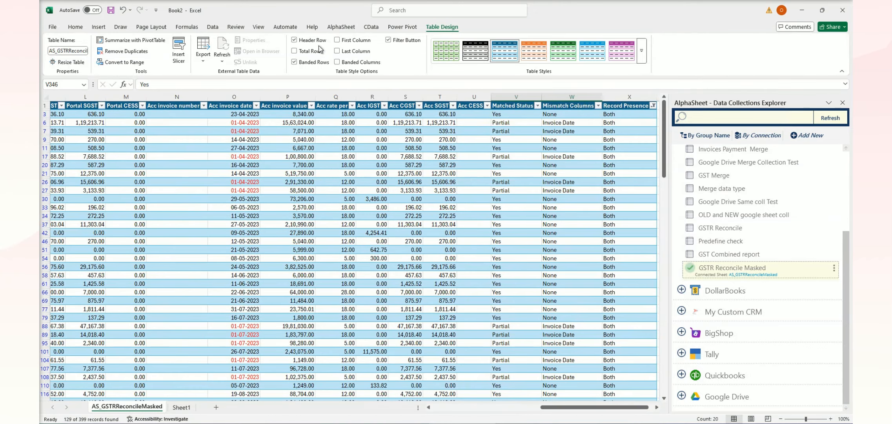
Clear the Record Presence filter from the reconciliation table
left_click(75, 28)
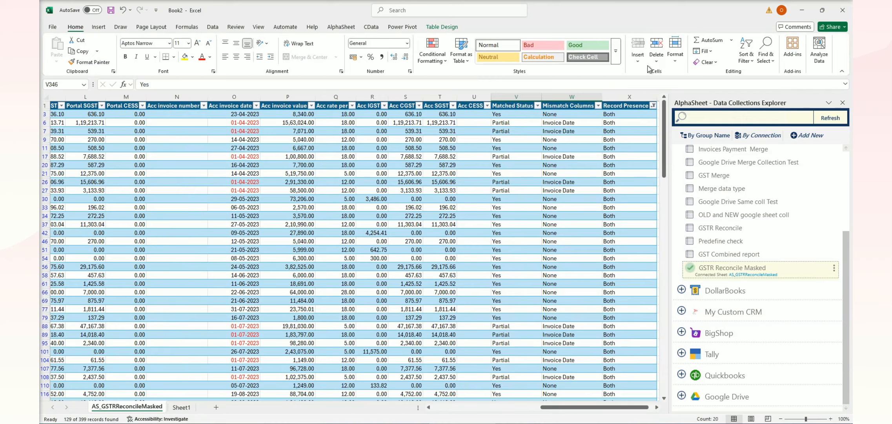
left_click(704, 62)
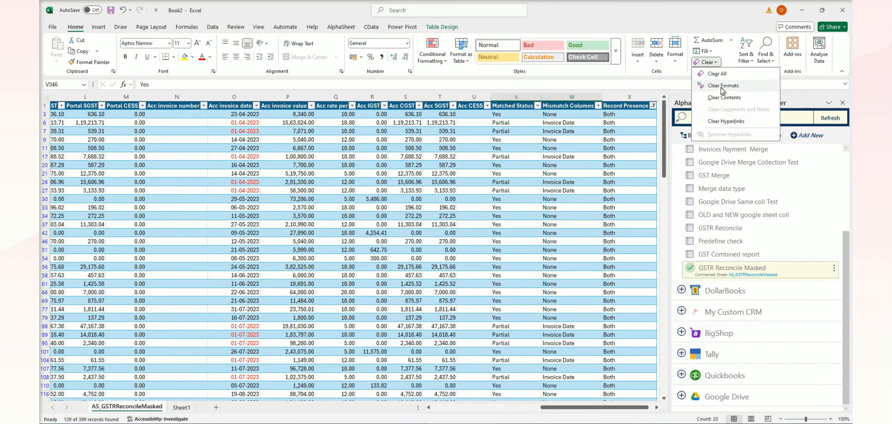
left_click(671, 79)
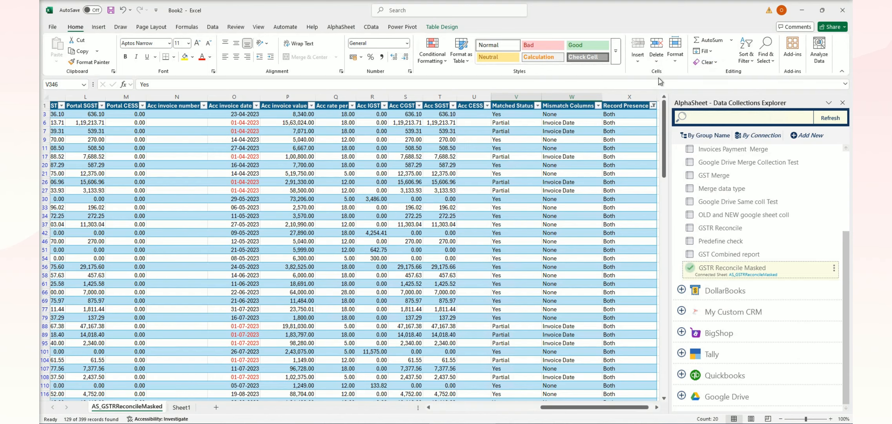
left_click(744, 63)
left_click(767, 123)
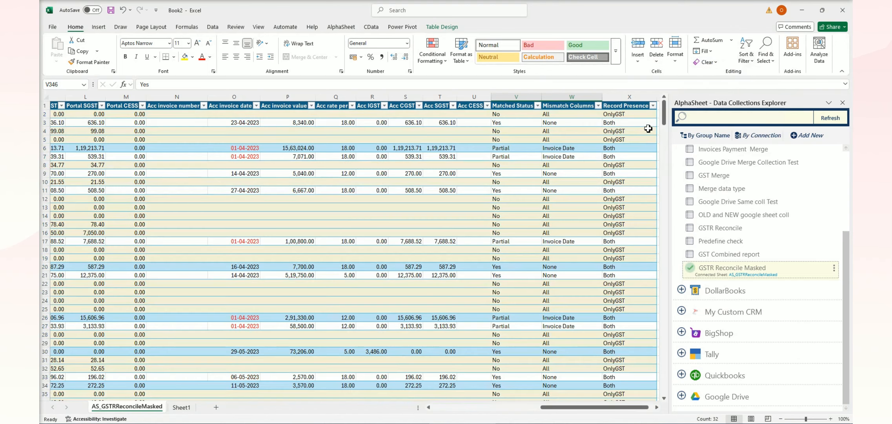
Filter the Matched Status column to show only the No records
left_click(537, 105)
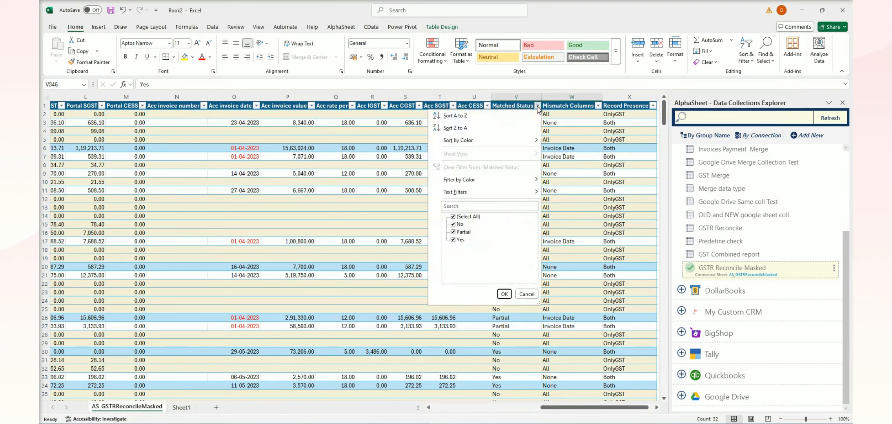
left_click(474, 216)
left_click(460, 224)
left_click(504, 294)
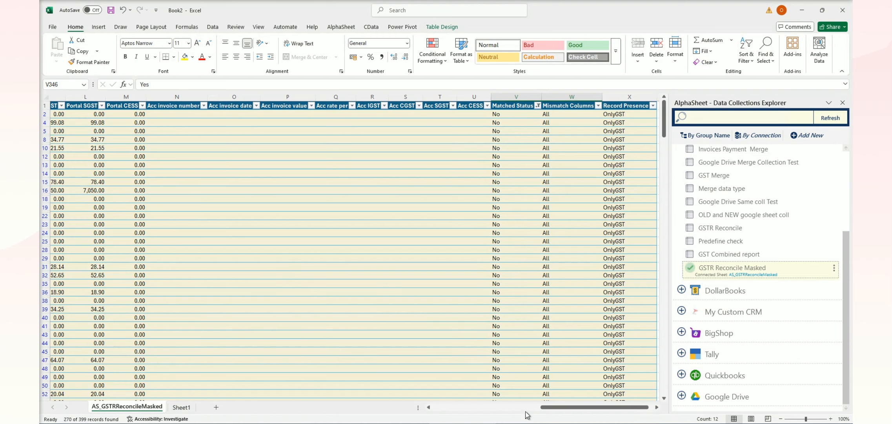
Examine the unmatched records from the OnlyGST rows to the OnlyAccounts rows at the end, and return to the first rows
left_click(499, 410)
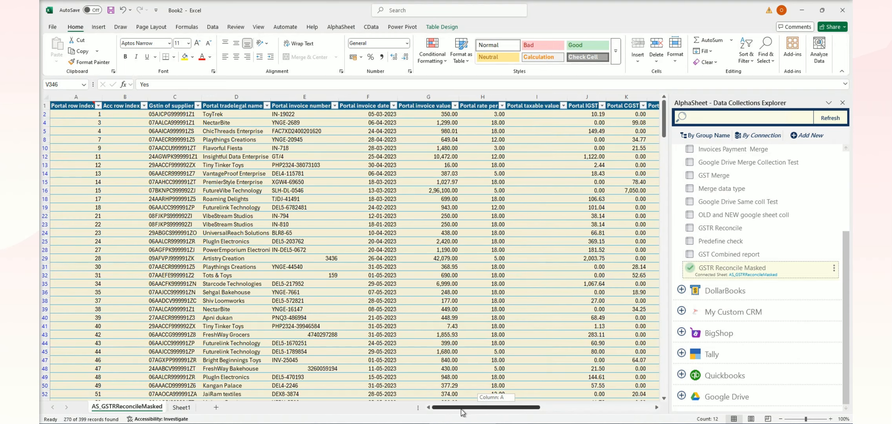
left_click_drag(463, 408, 617, 409)
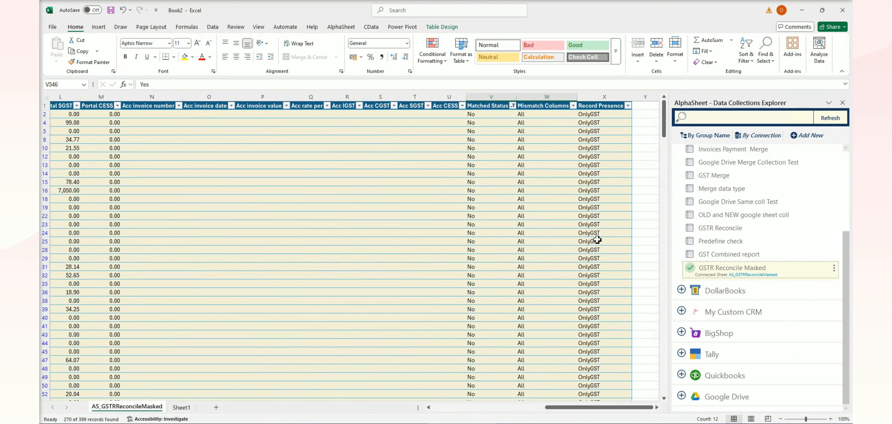
left_click_drag(666, 139, 654, 400)
left_click_drag(604, 328, 505, 407)
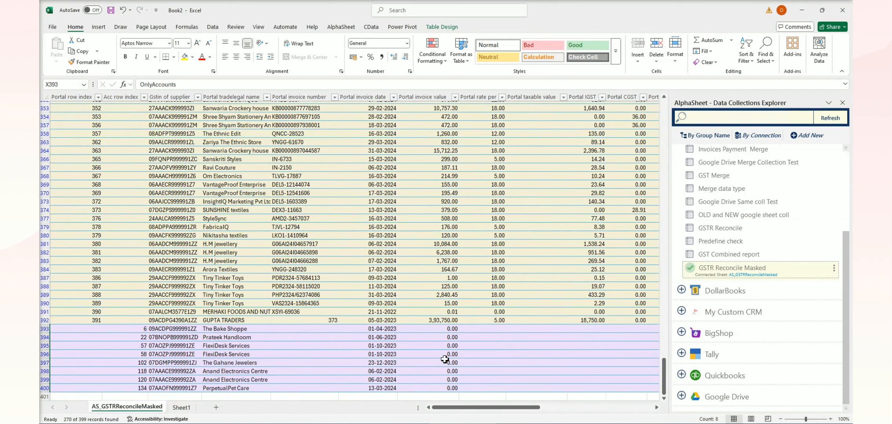
left_click_drag(664, 375, 665, 118)
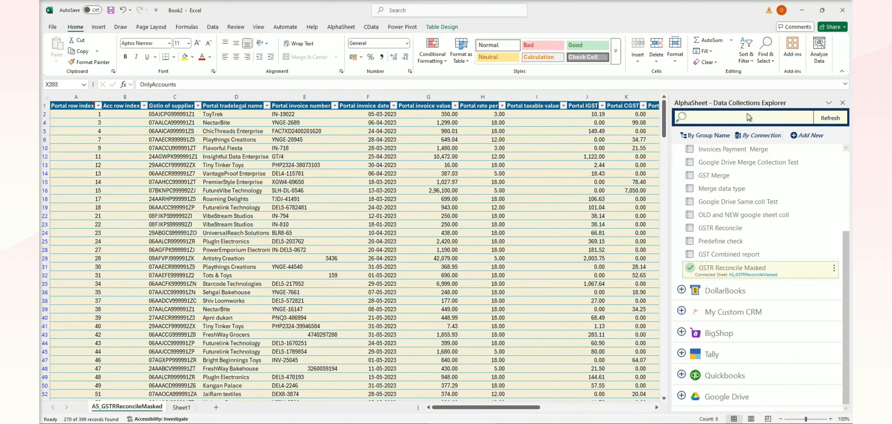
left_click(338, 267)
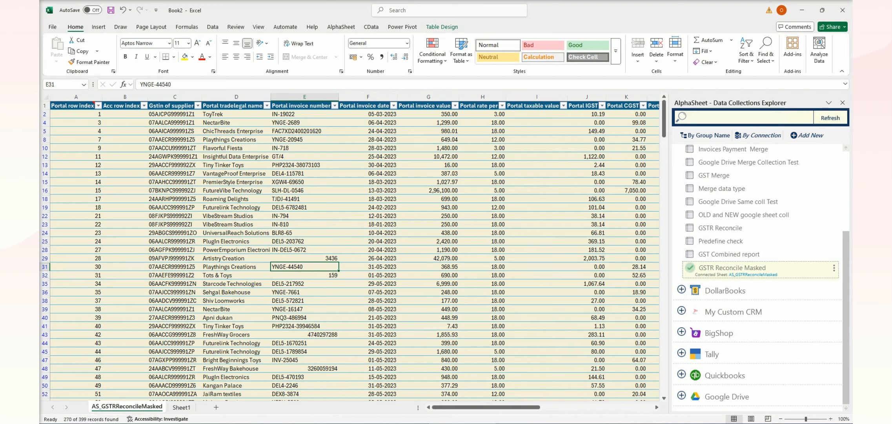
left_click(381, 257)
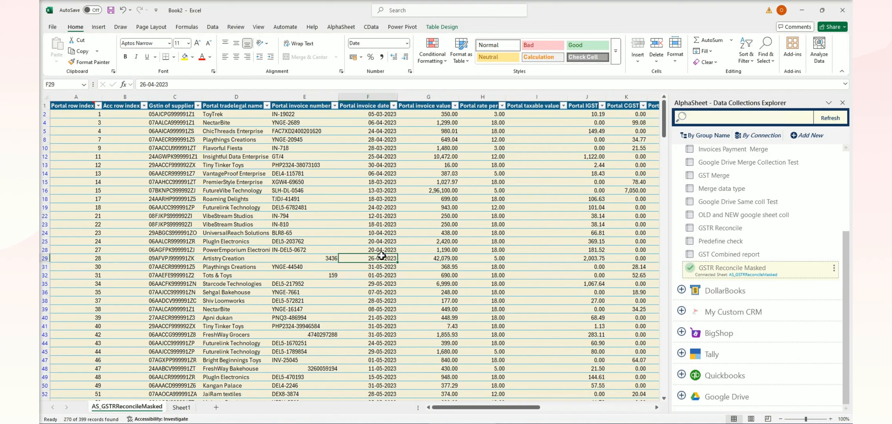